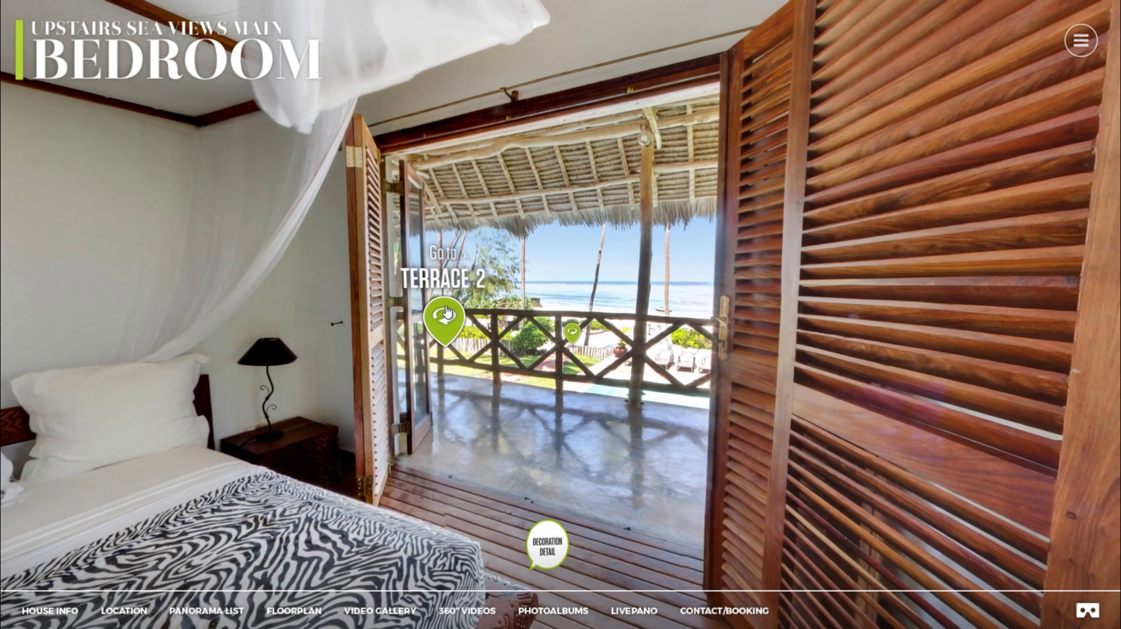
- Tour the sample panoramas from Terrace 2 through the Kitchen to the Secondary Bedroom
click(445, 317)
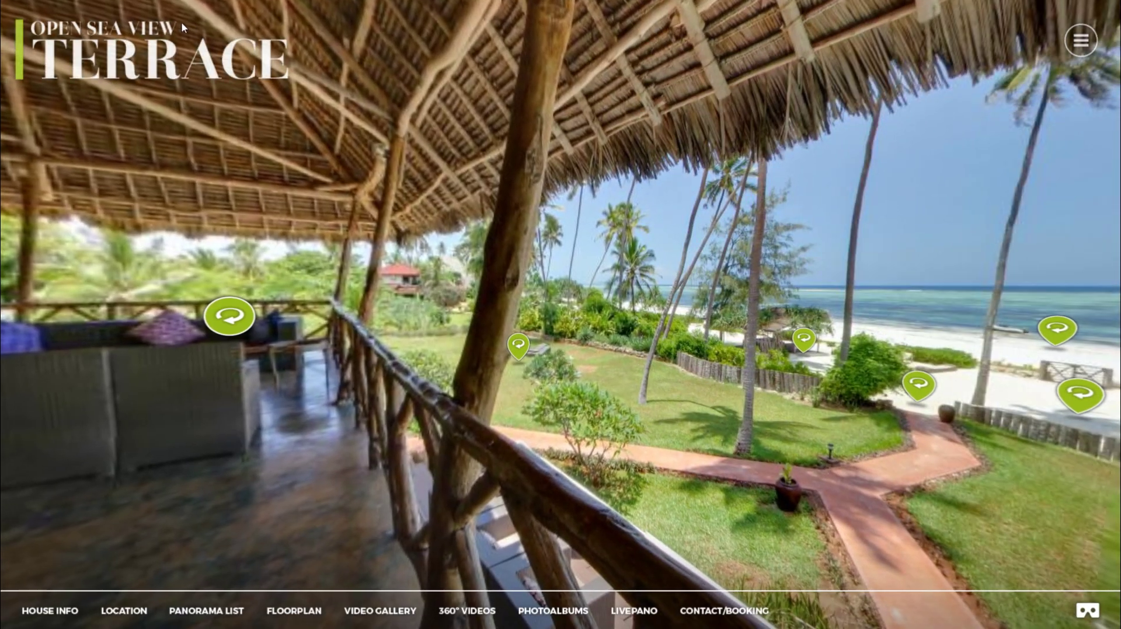
drag(181, 22, 437, 271)
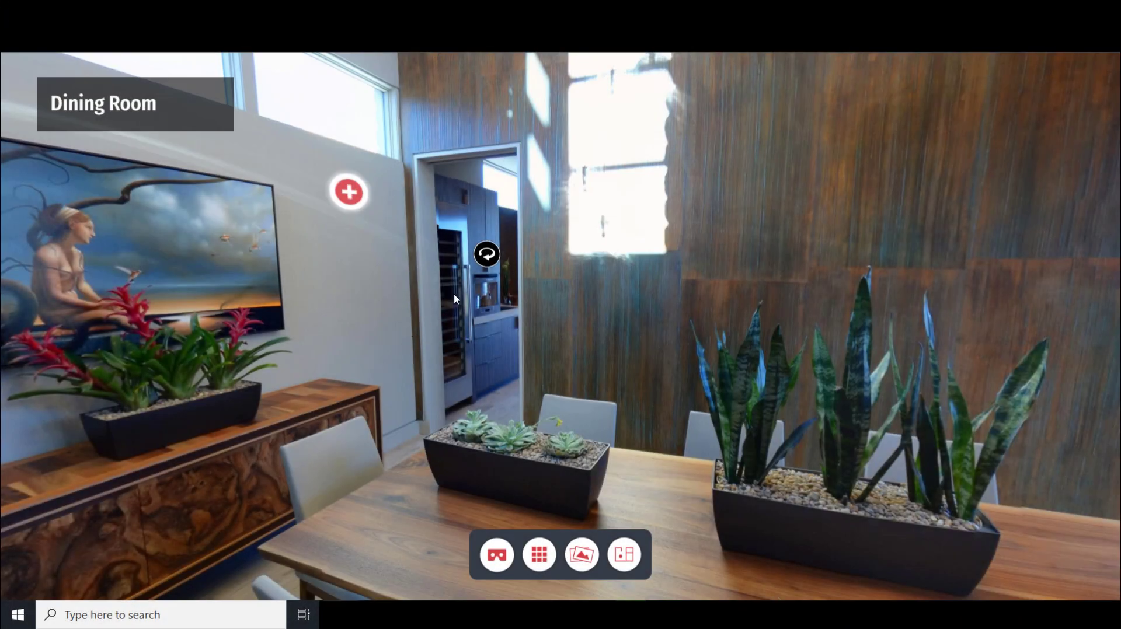
click(486, 254)
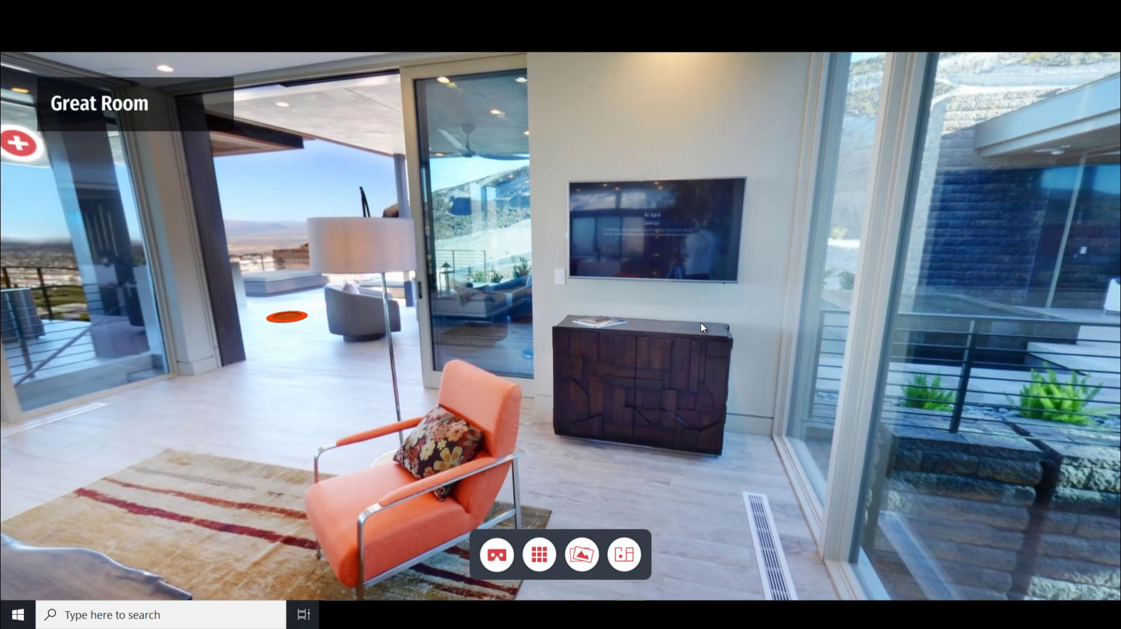
drag(703, 343, 619, 344)
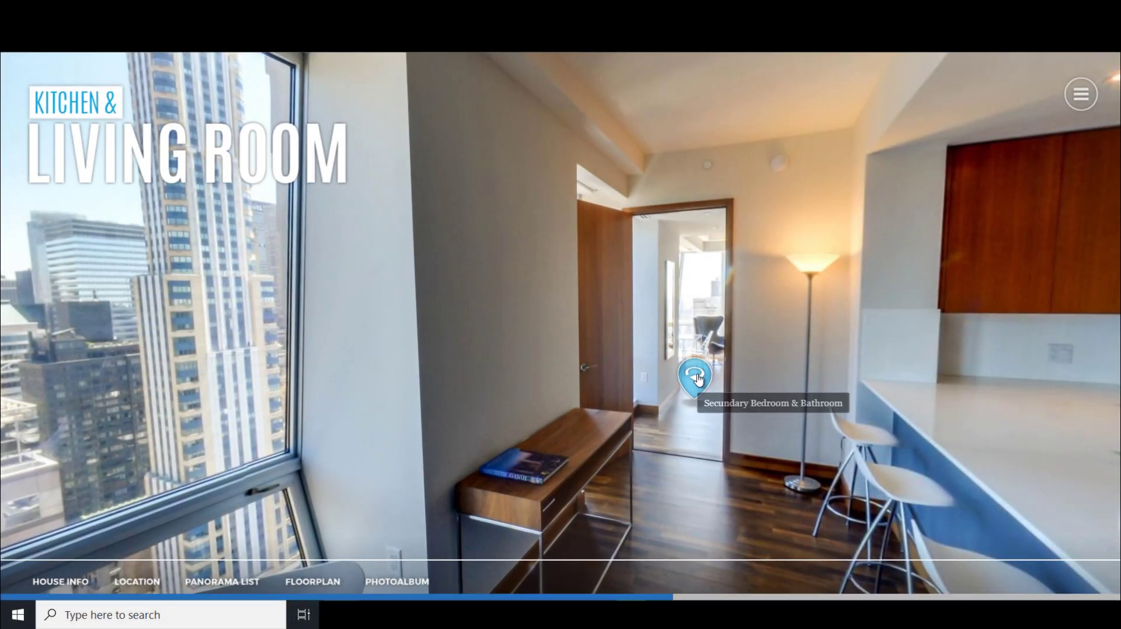
click(695, 377)
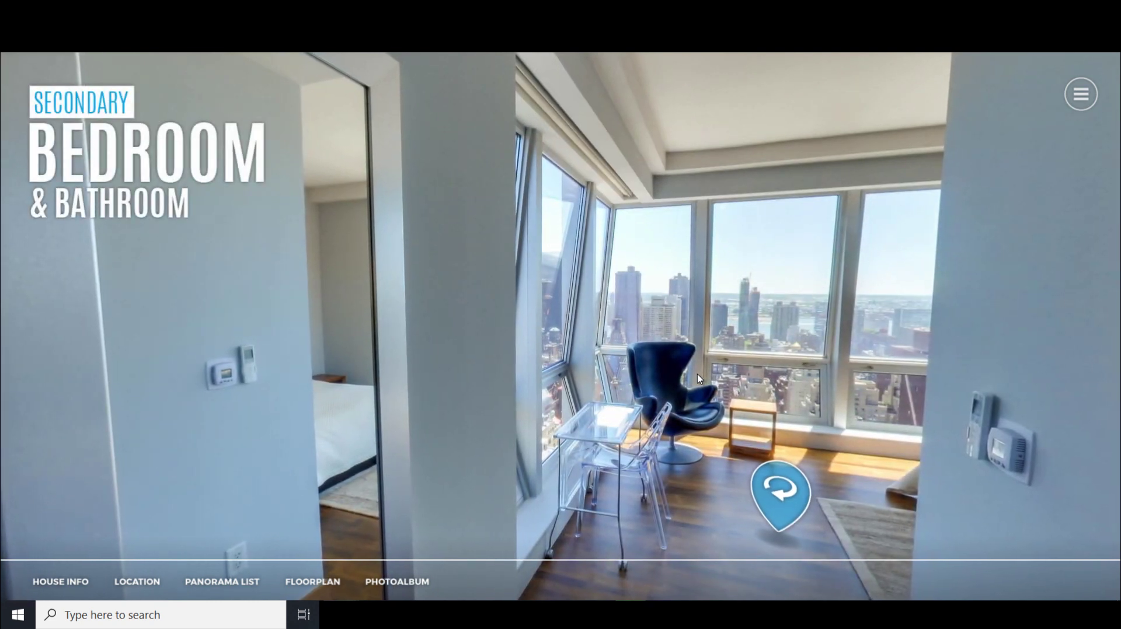
drag(665, 374, 678, 362)
click(480, 477)
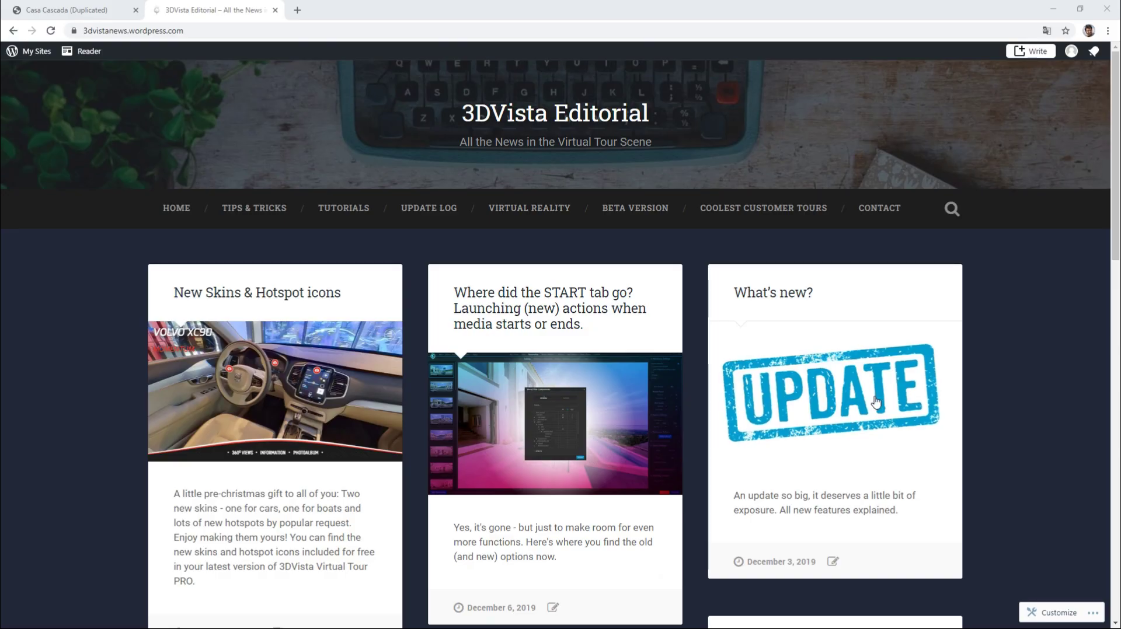
- In the What's new? post, highlight the AUTO-DETECTED TITLES & SUBTITLES heading, then return to Casa Cascada
click(812, 400)
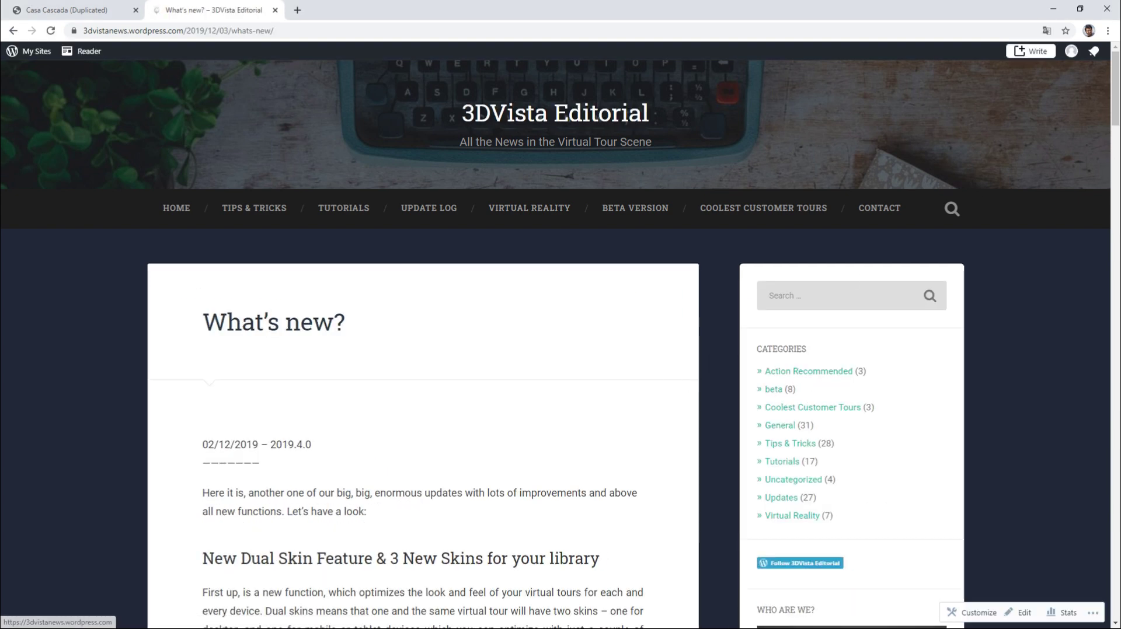
drag(1109, 102, 1099, 290)
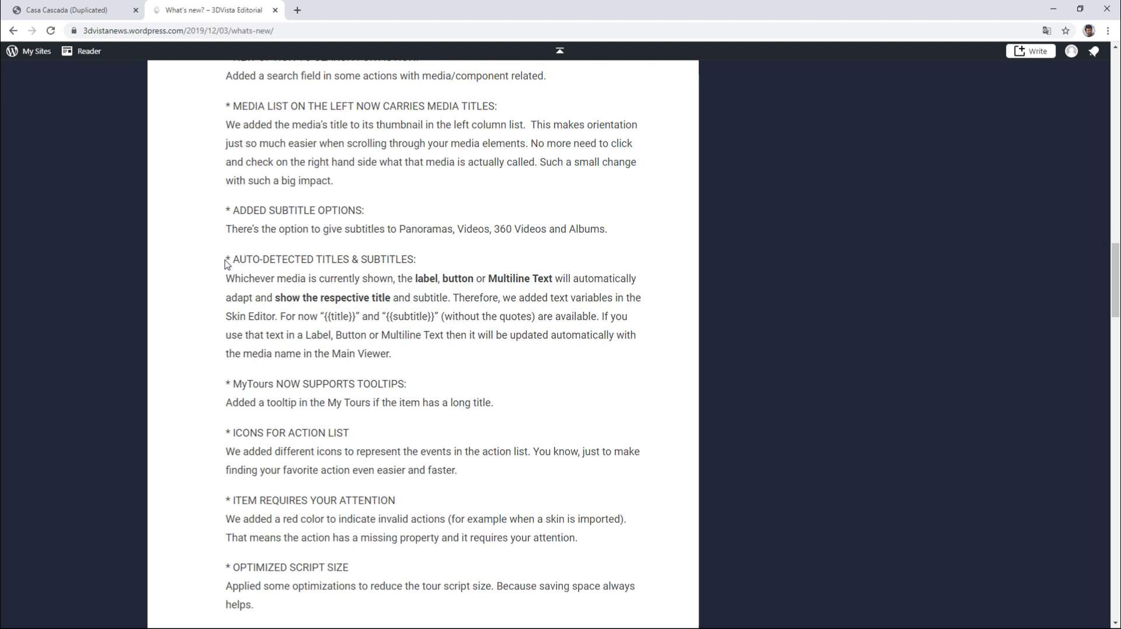
drag(227, 264, 418, 265)
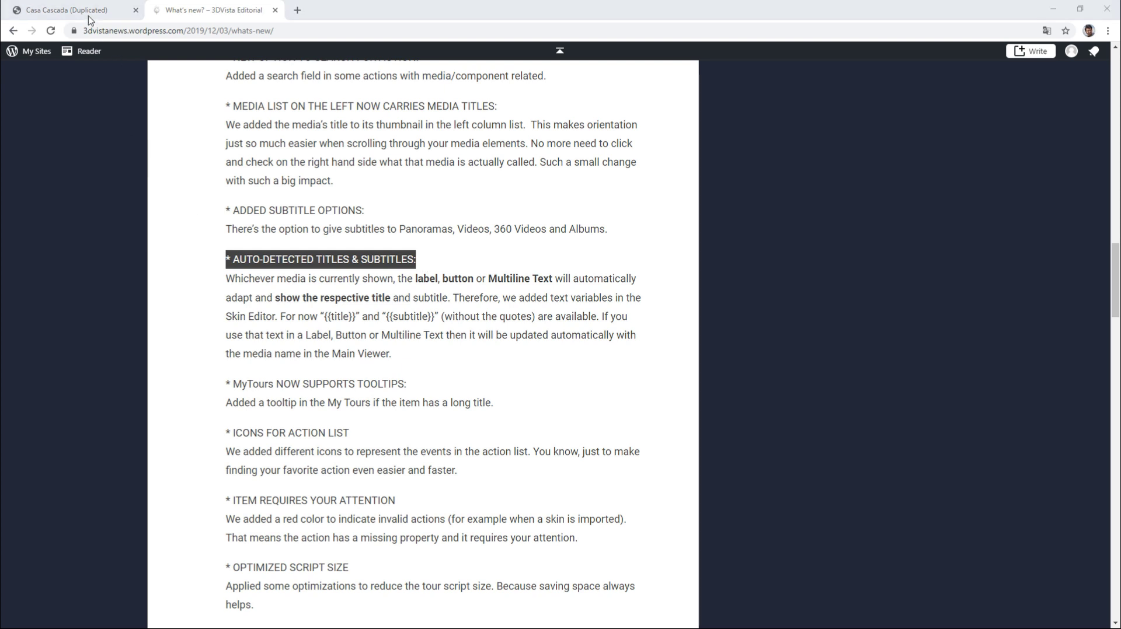
key(ctrl+shift+Tab)
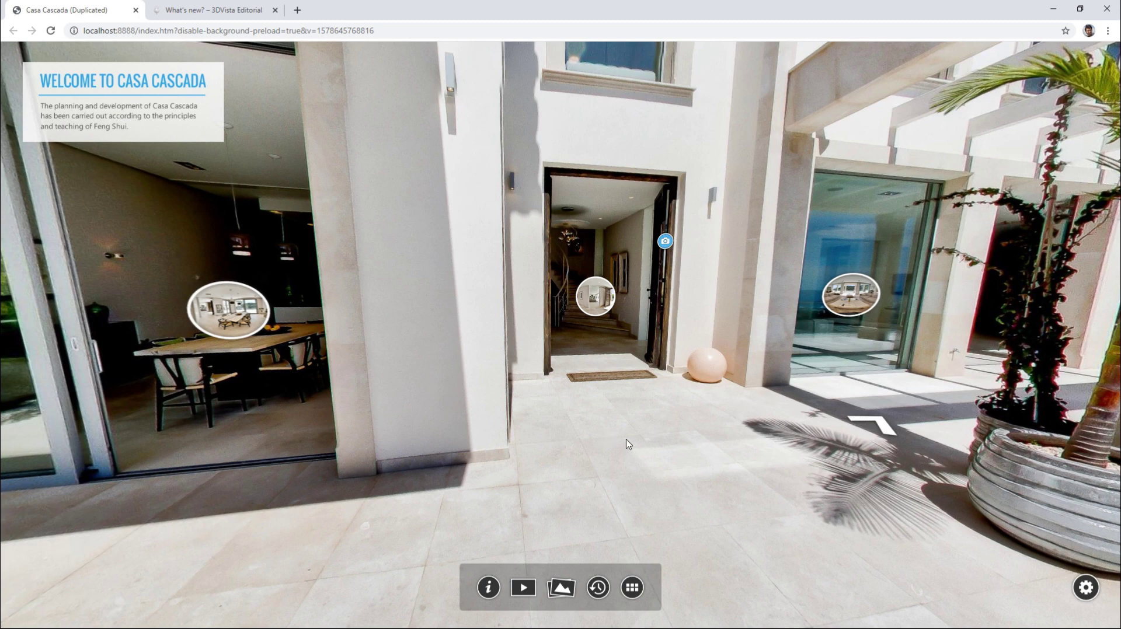
- Move from the Casa Cascada entrance into the Entry Hall, then return to the tour editor
drag(625, 445, 604, 328)
click(604, 328)
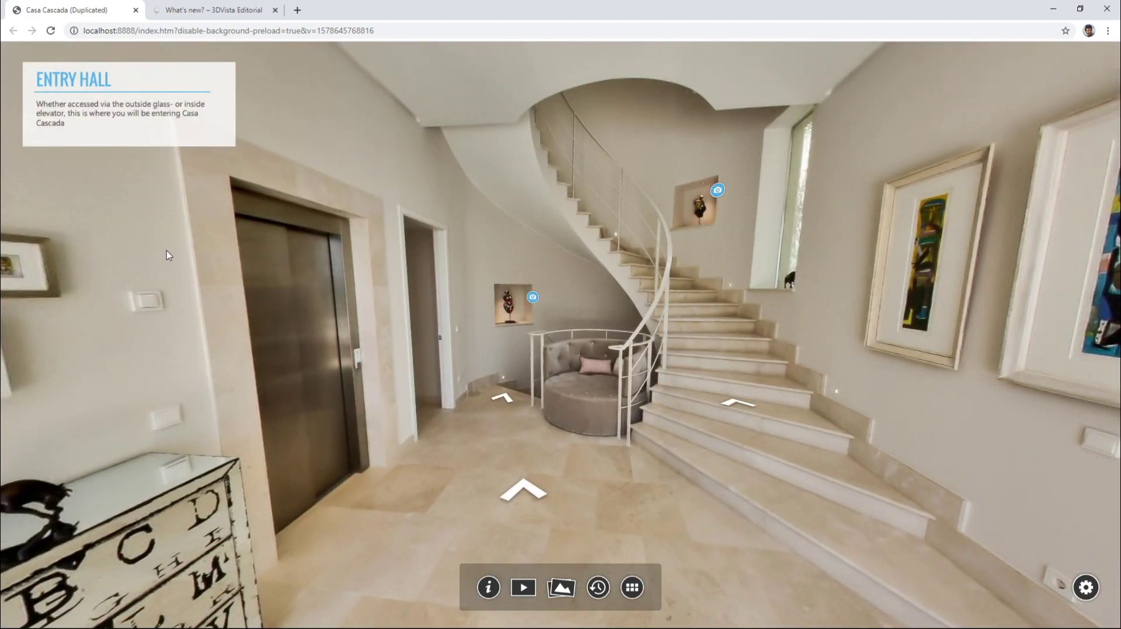
key(alt+Tab)
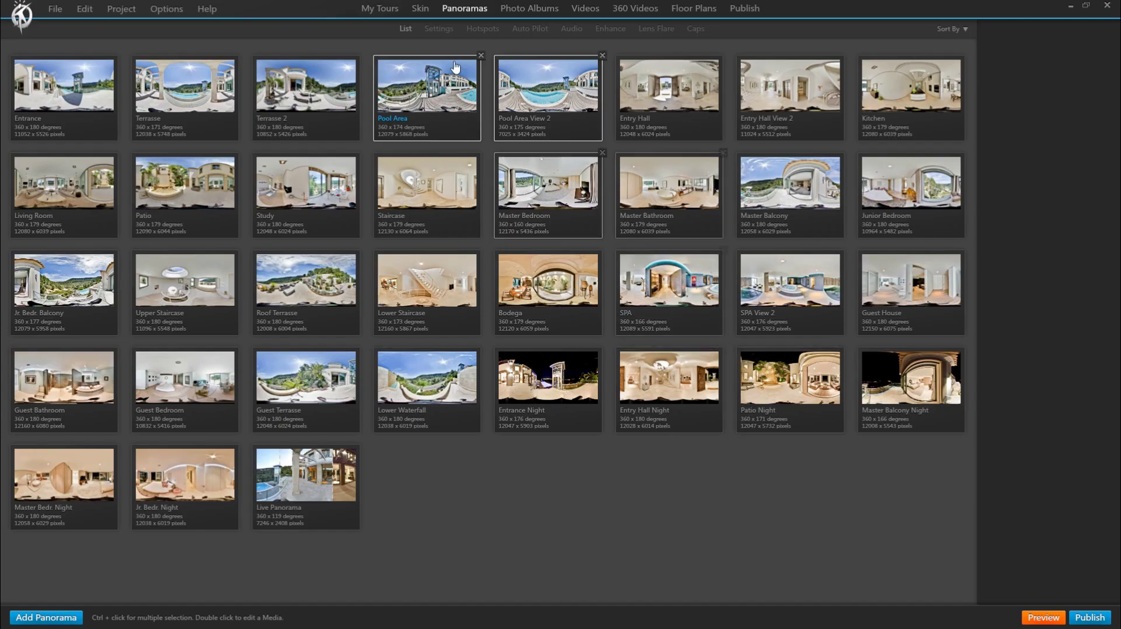
click(420, 8)
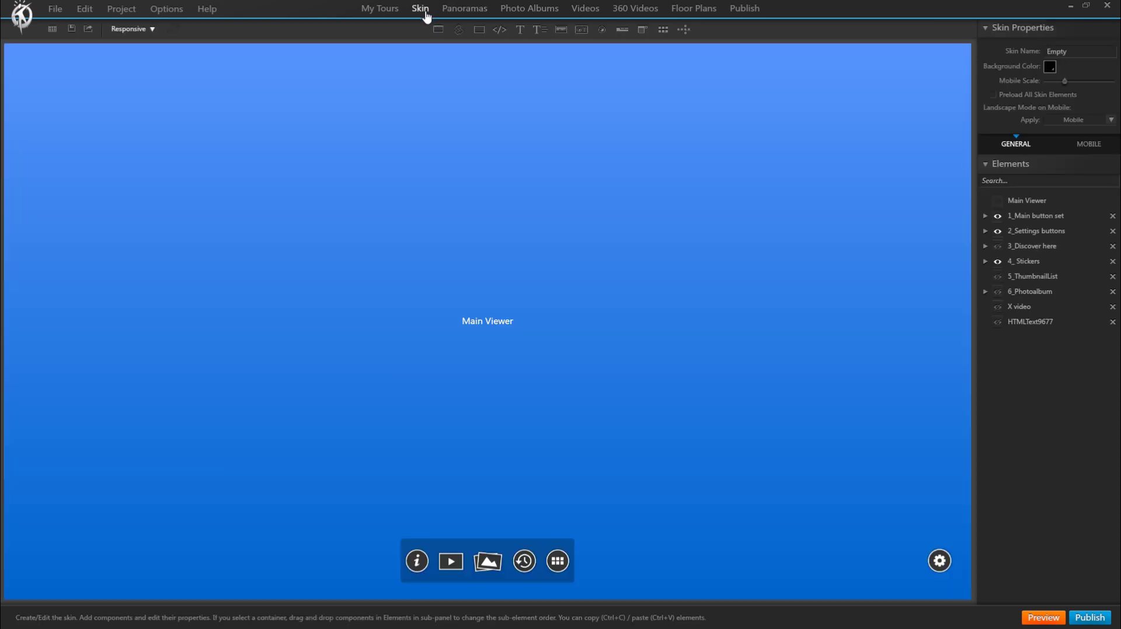
click(986, 262)
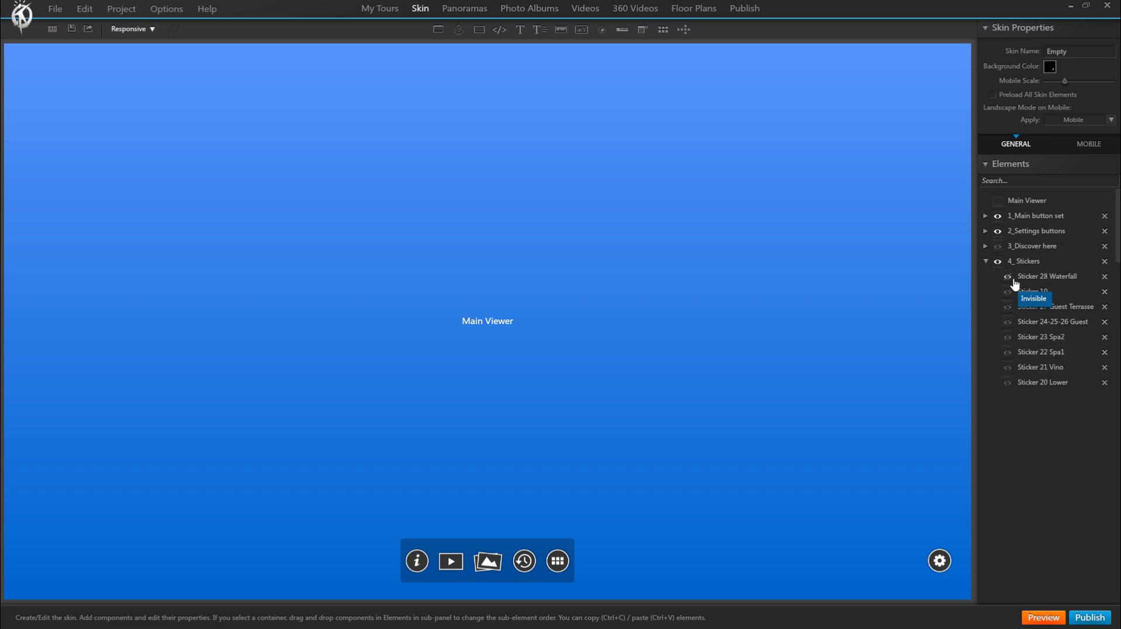
click(1008, 277)
click(1008, 278)
click(1008, 292)
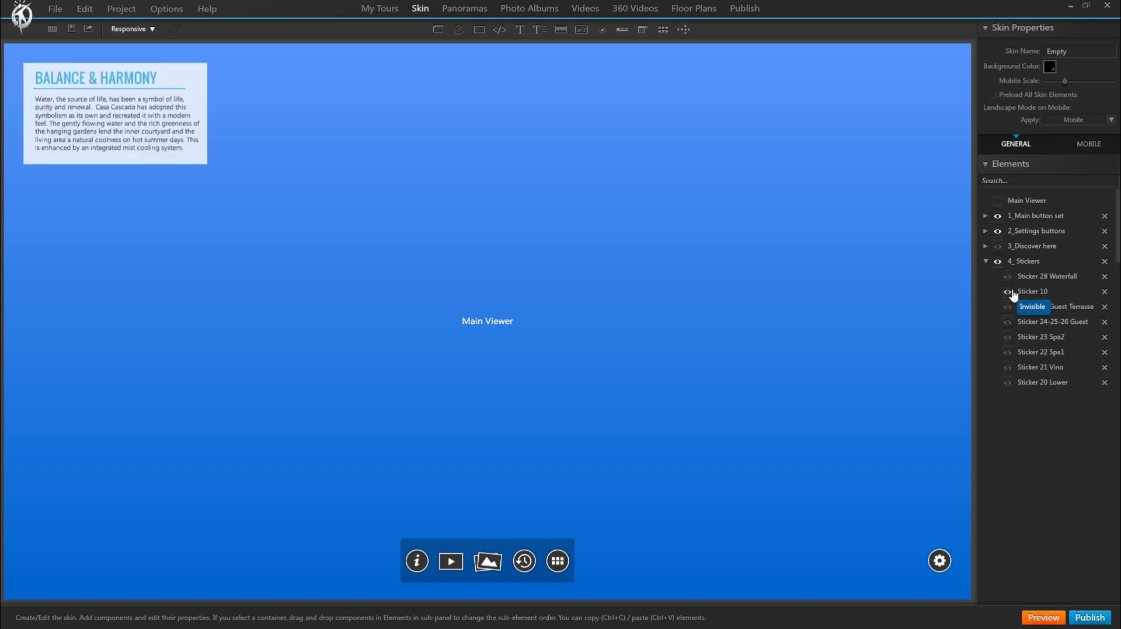
click(1008, 292)
click(1008, 307)
click(1008, 307)
click(1008, 307)
click(1008, 307)
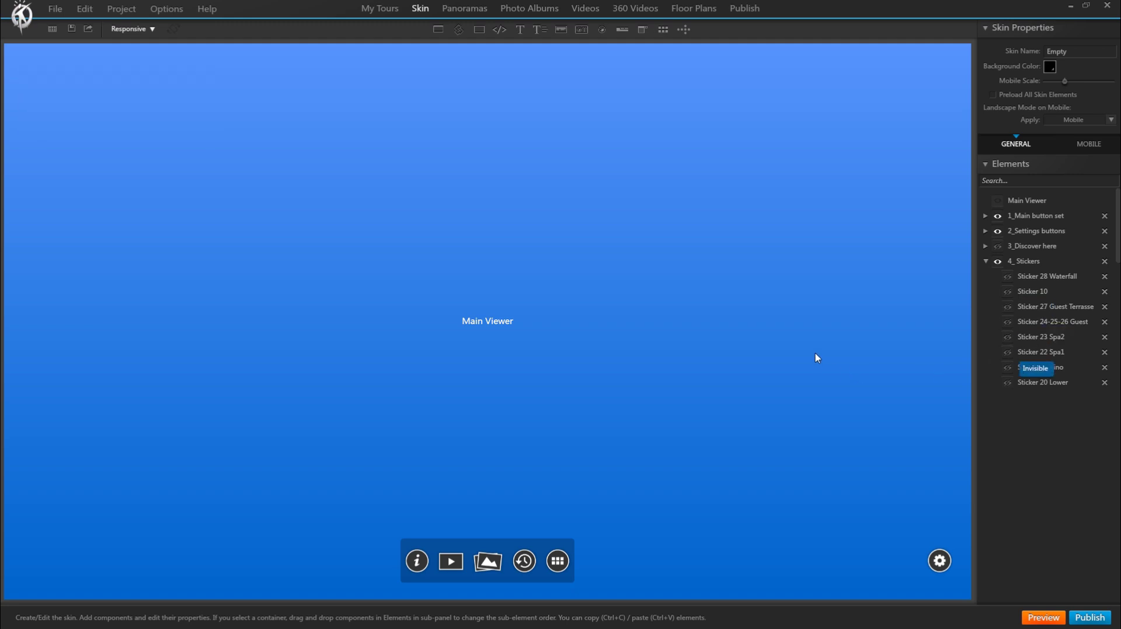
click(469, 9)
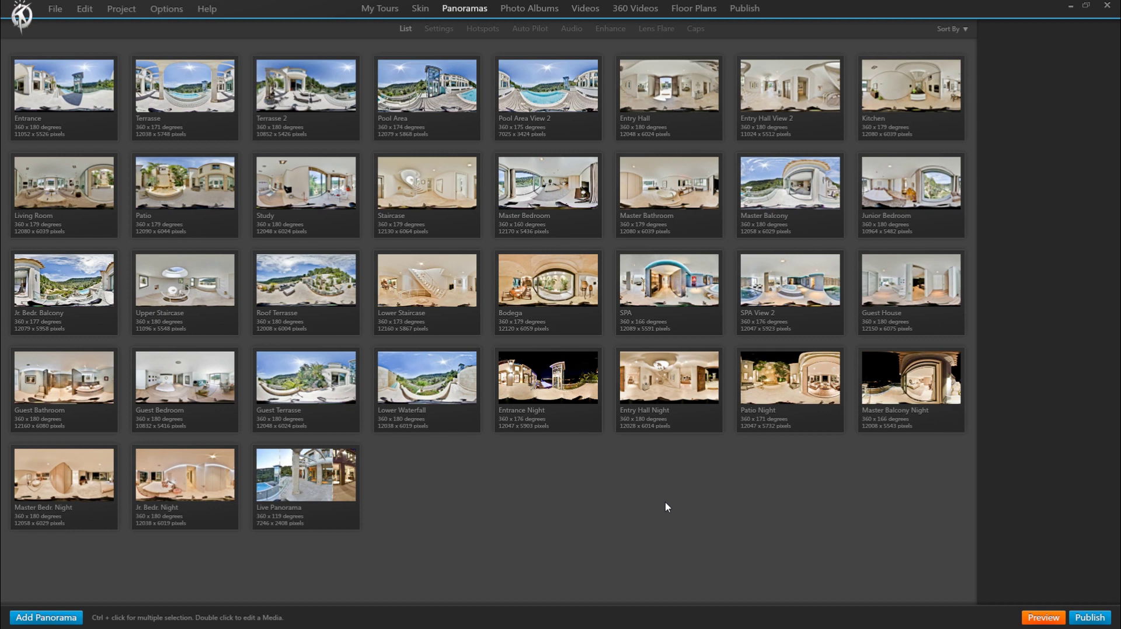
- Check the Title and Subtitle settings of the Entrance and Terrasse panoramas
double_click(74, 88)
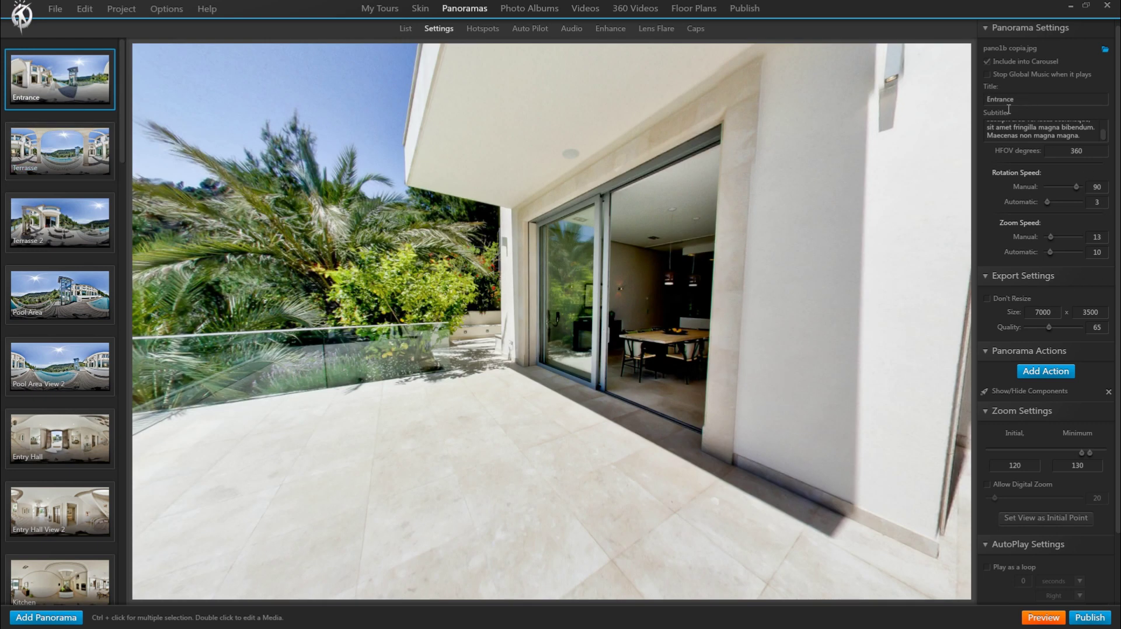
drag(1105, 137, 1105, 132)
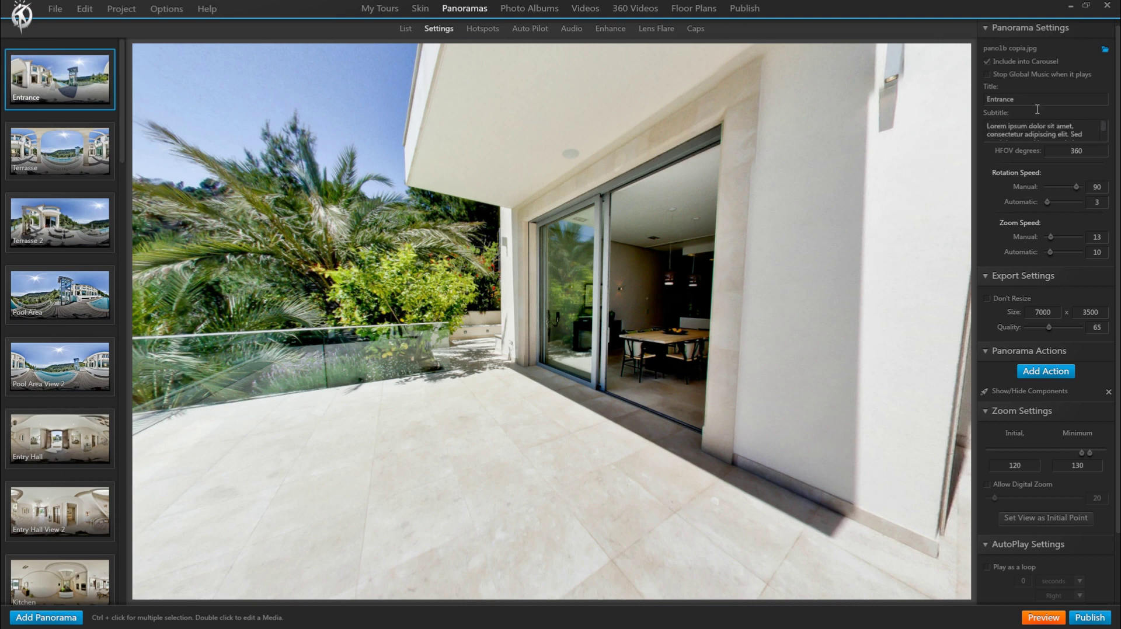
click(72, 149)
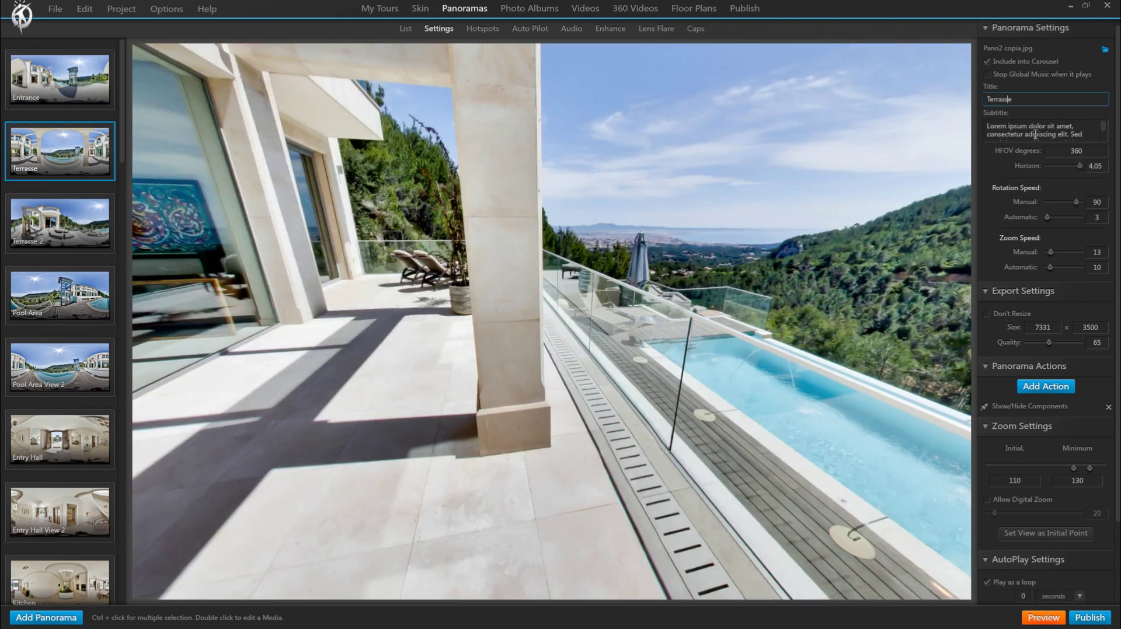
double_click(1017, 126)
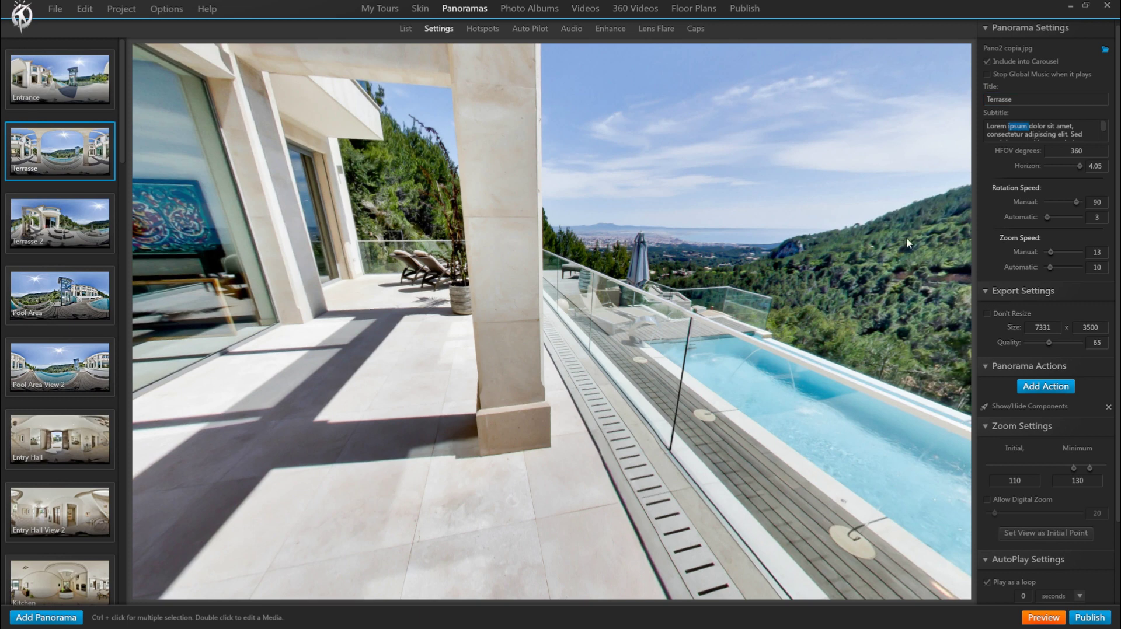
- Return to the skin and make the 4_Stickers element group invisible
click(420, 9)
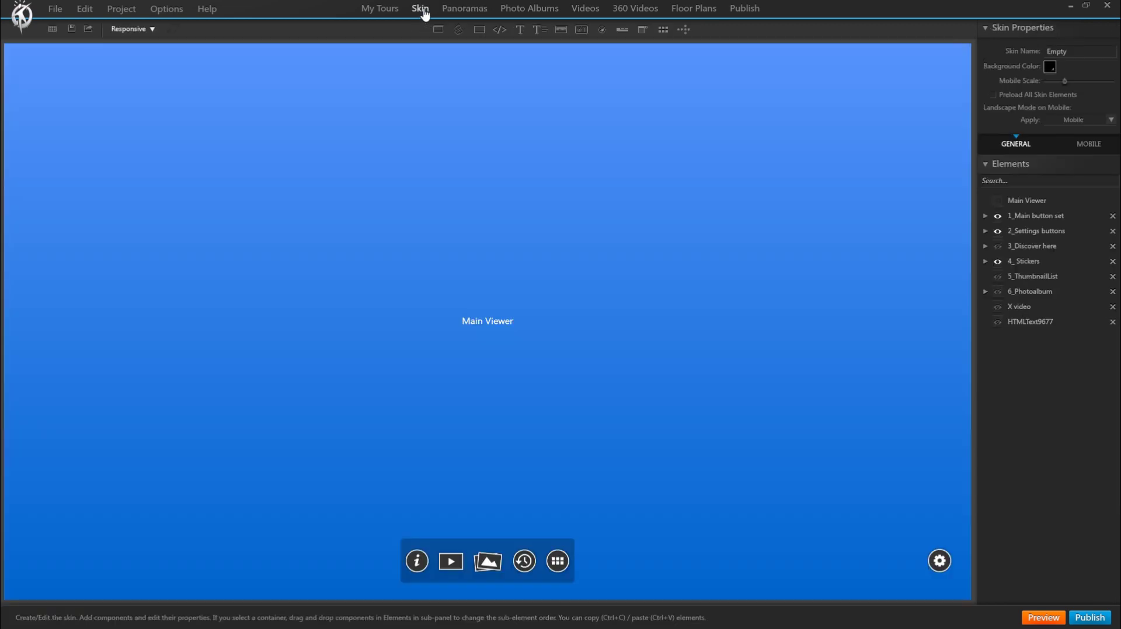
click(999, 262)
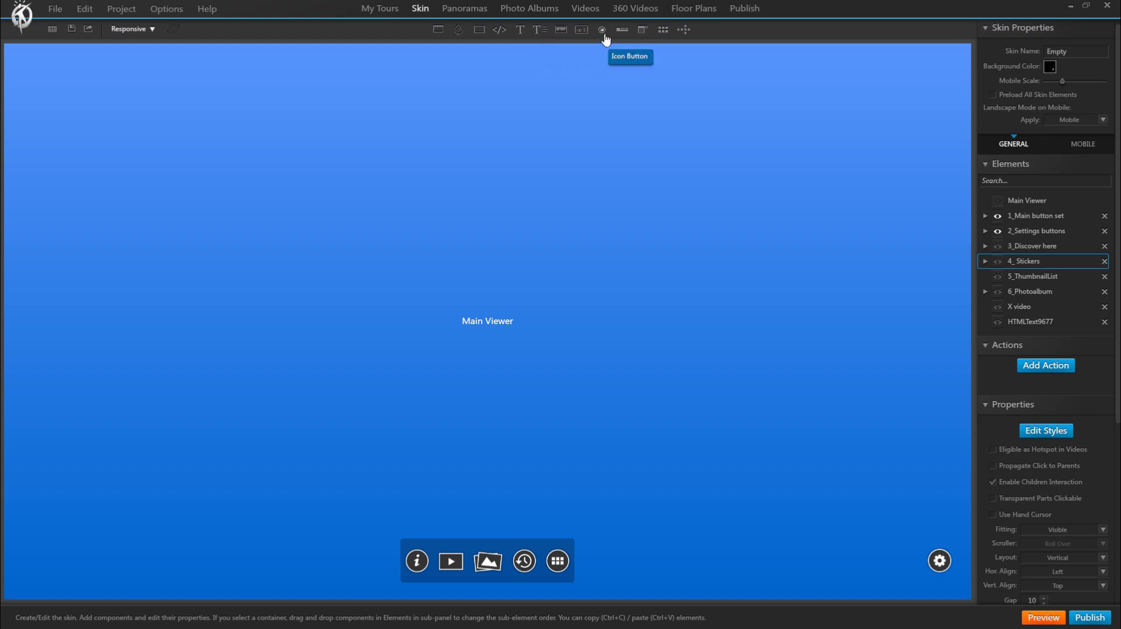
- Draw a blank multiline text box in the viewer's top-left and set its font size to 50
click(541, 30)
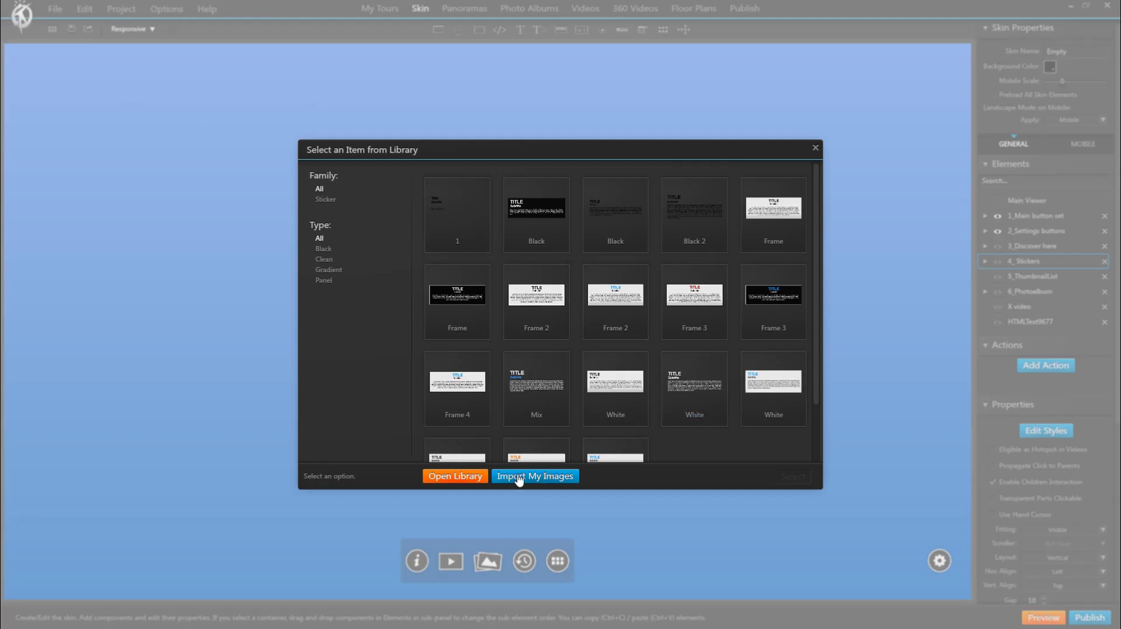
click(519, 476)
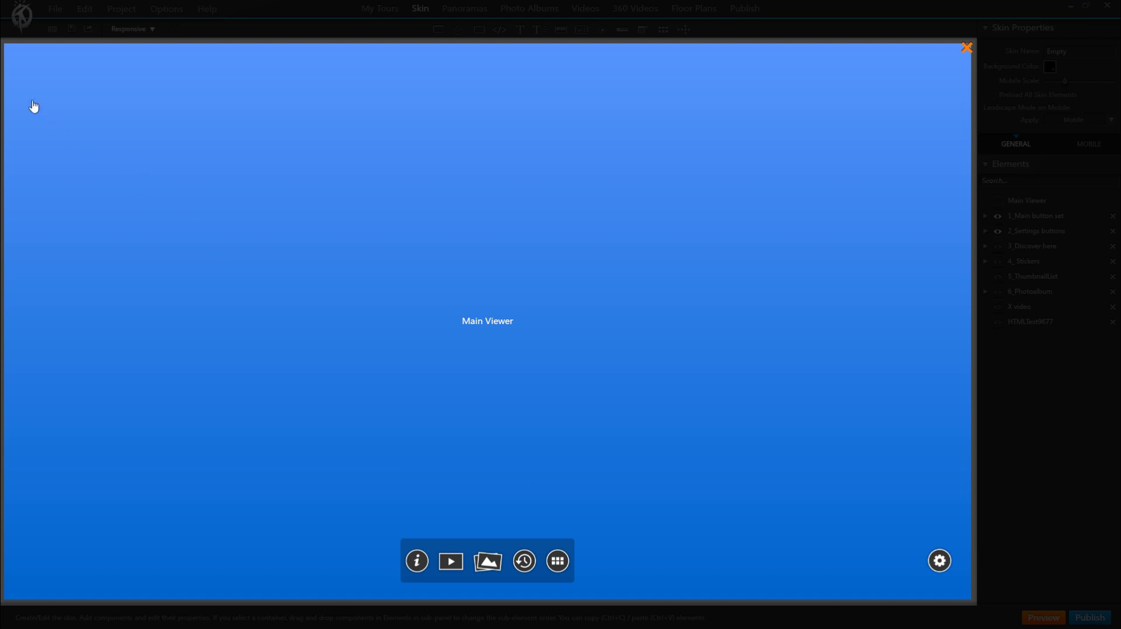
drag(38, 89, 255, 213)
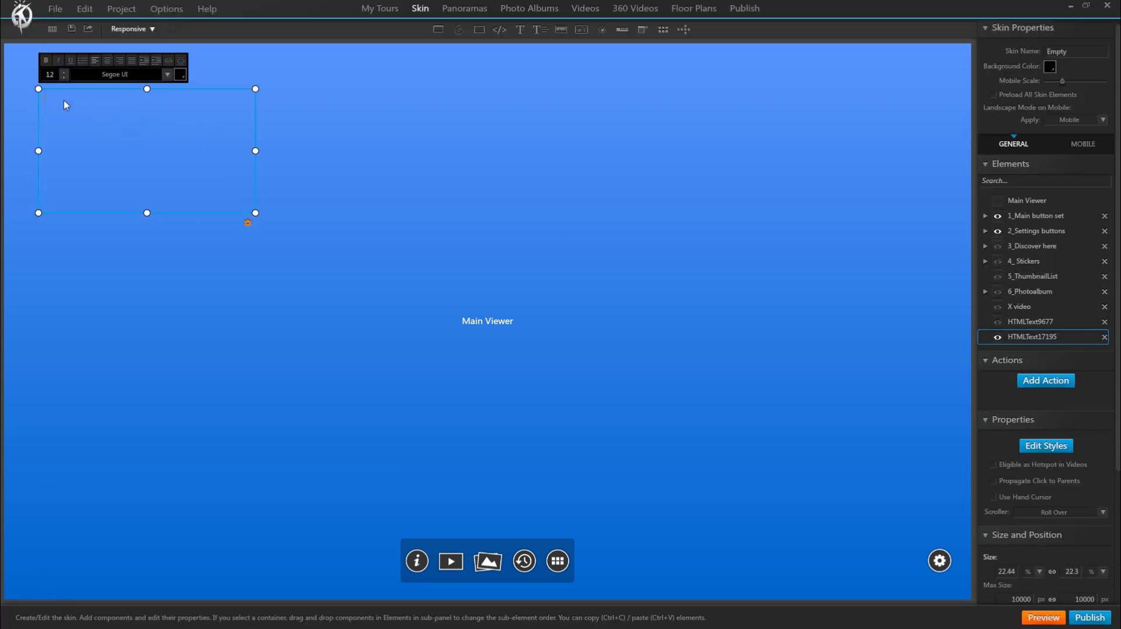
text(fdadf)
key(ctrl+a)
click(59, 76)
text(50)
- Replace the placeholder text with {{title}} and add {{subtitle}} on the line below
drag(121, 107, 35, 103)
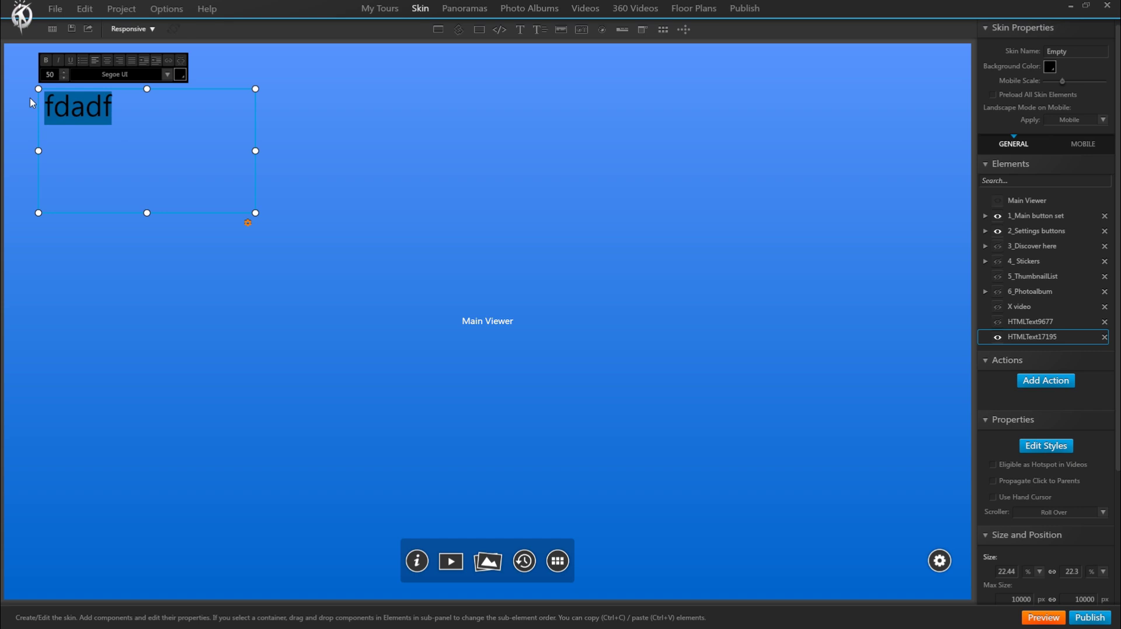
text({{title)
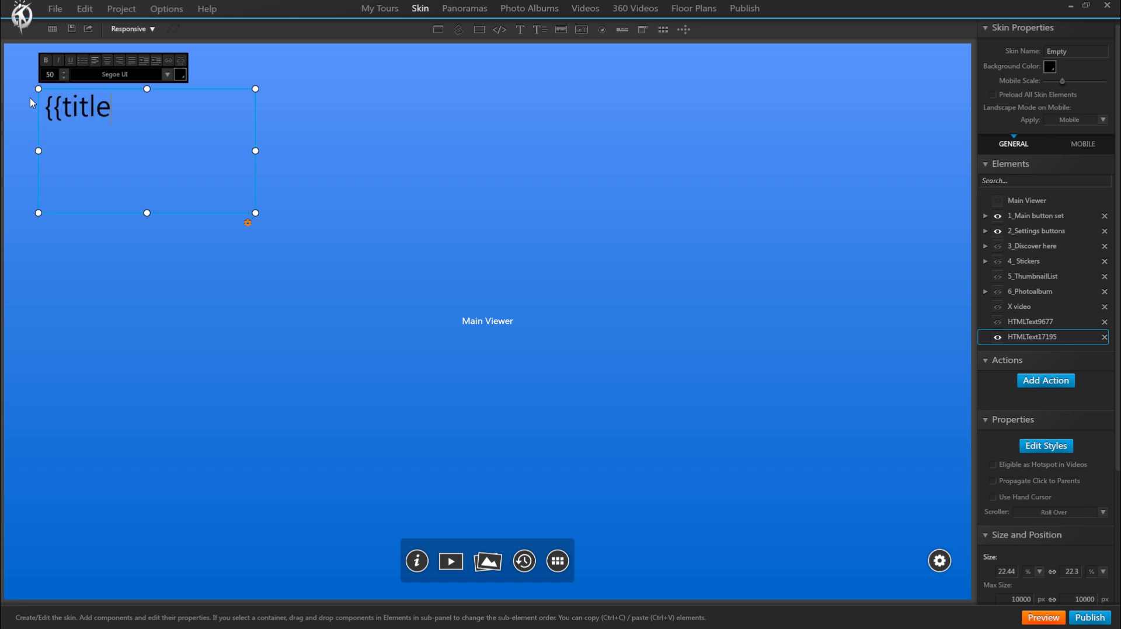
text(}})
key(Return)
text({{subt)
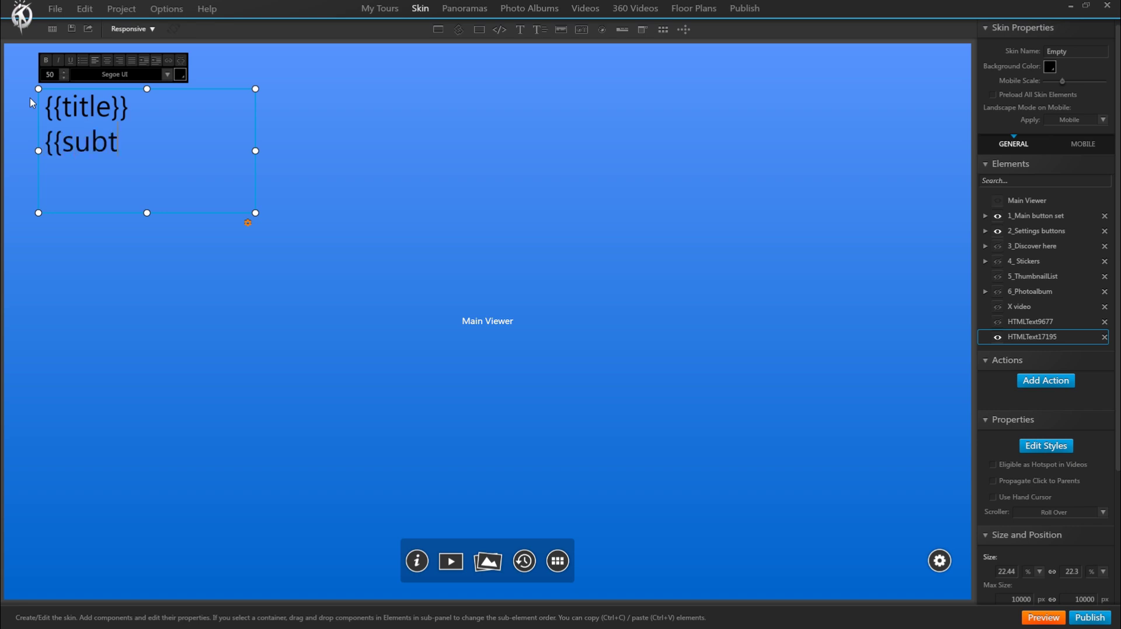
text(itle}})
- Set both lines to Open Sans and make {{title}} light blue
drag(129, 108, 34, 107)
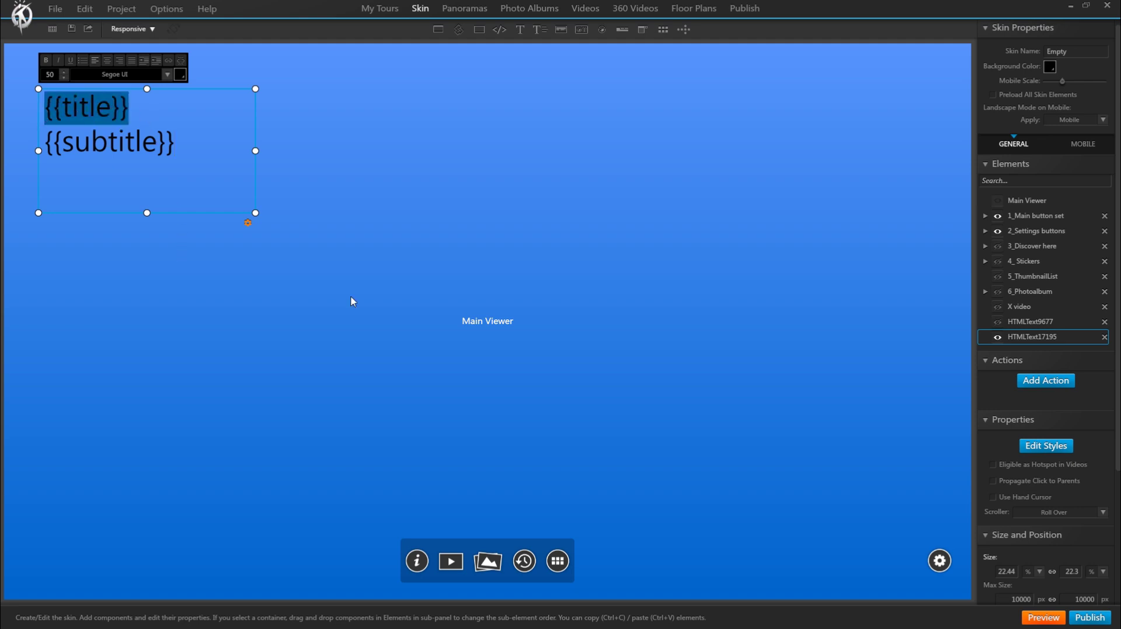
drag(174, 143, 46, 106)
click(126, 74)
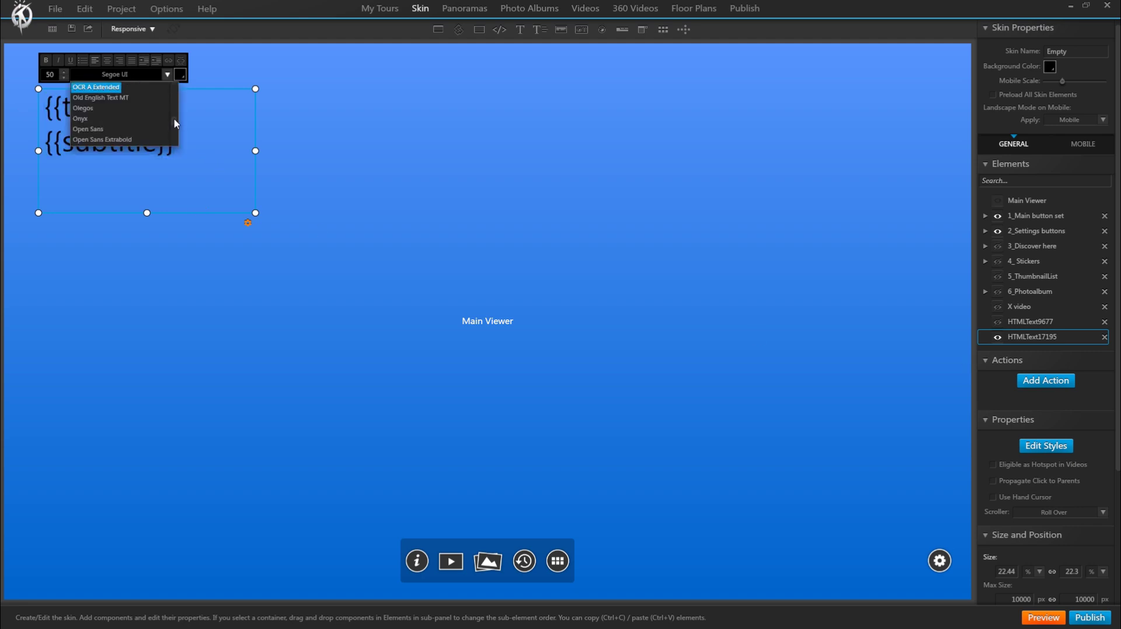
click(116, 129)
click(127, 111)
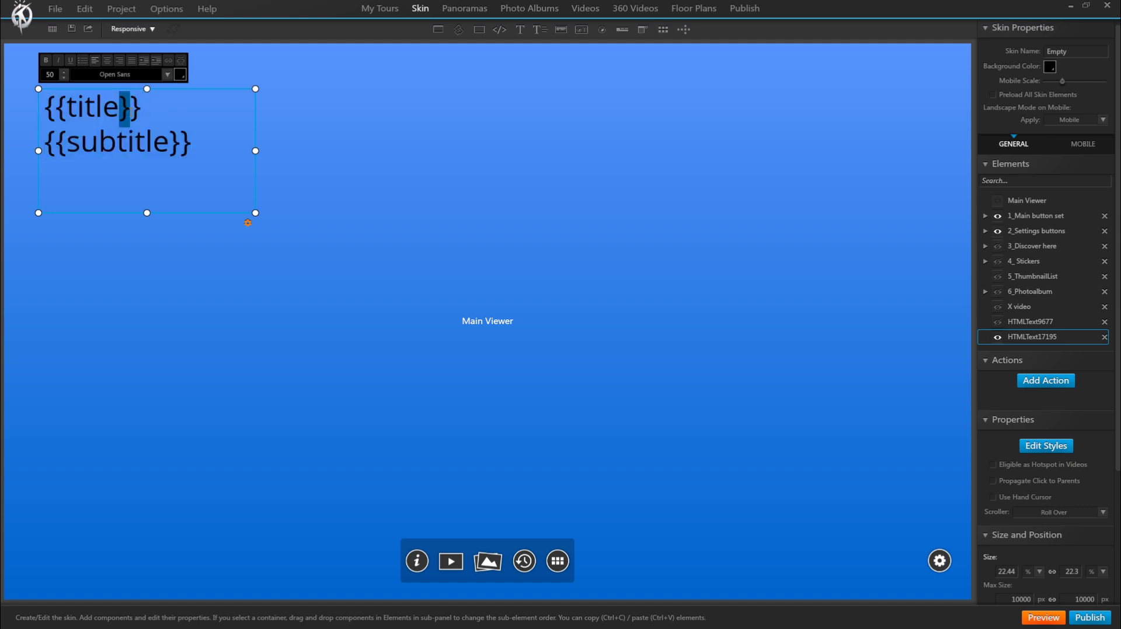
drag(141, 109, 45, 108)
click(180, 74)
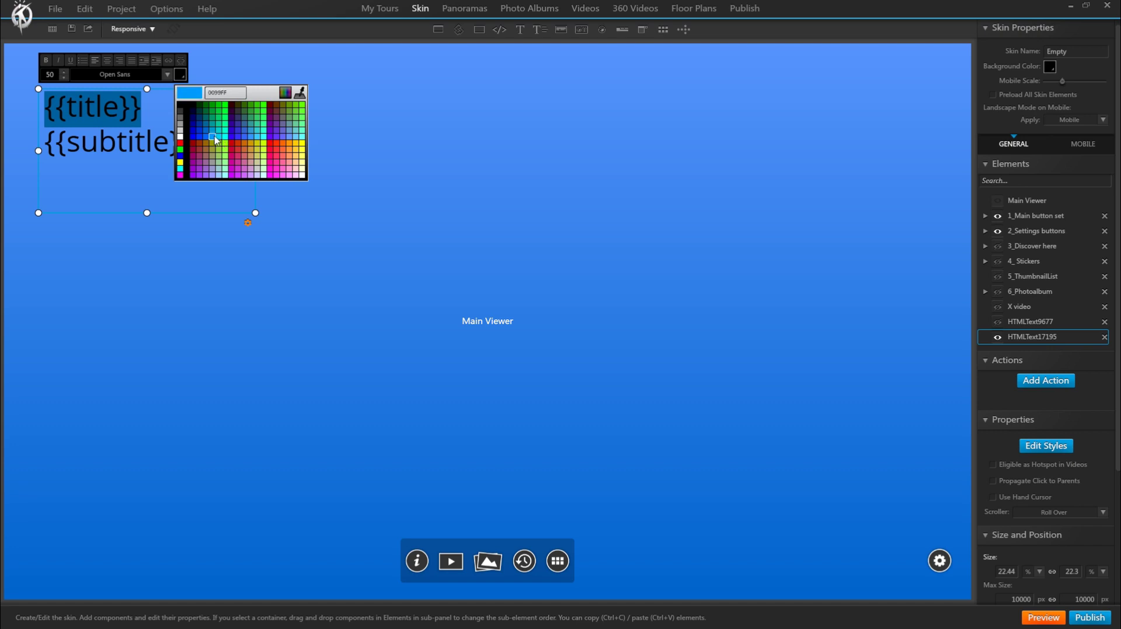
click(214, 136)
- Make {{subtitle}} white at font size 16
click(170, 141)
double_click(202, 146)
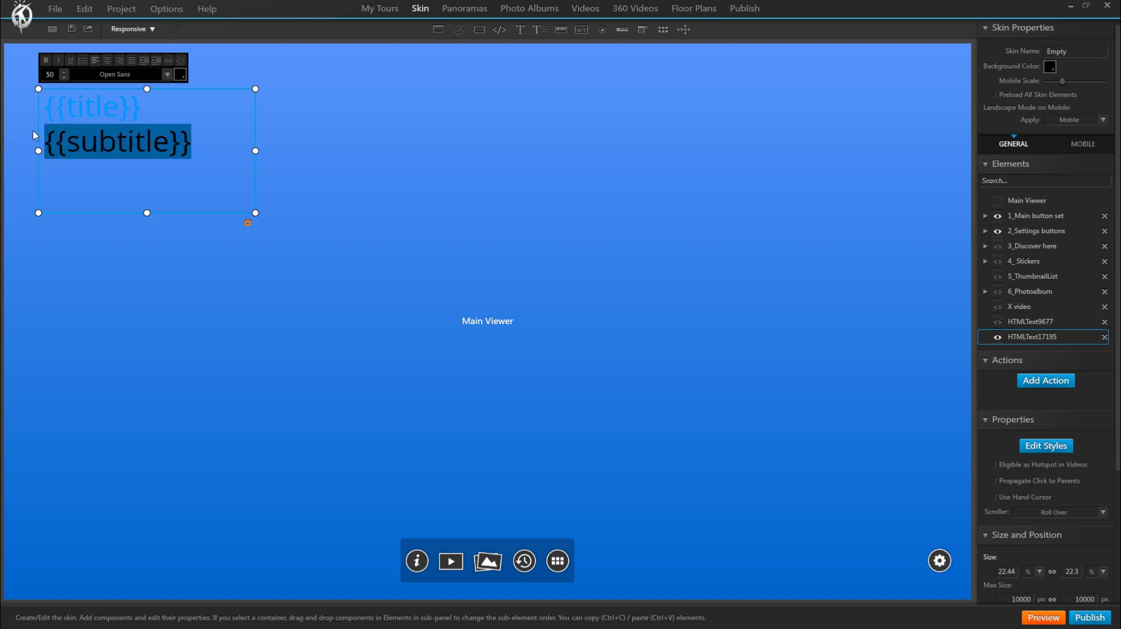
click(181, 75)
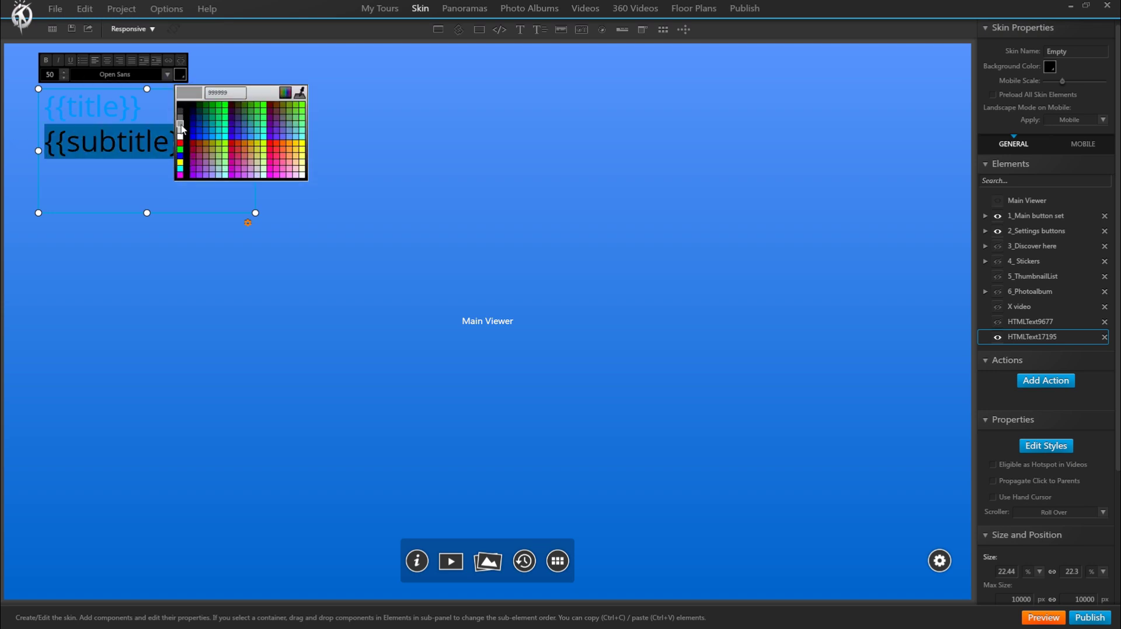
click(180, 136)
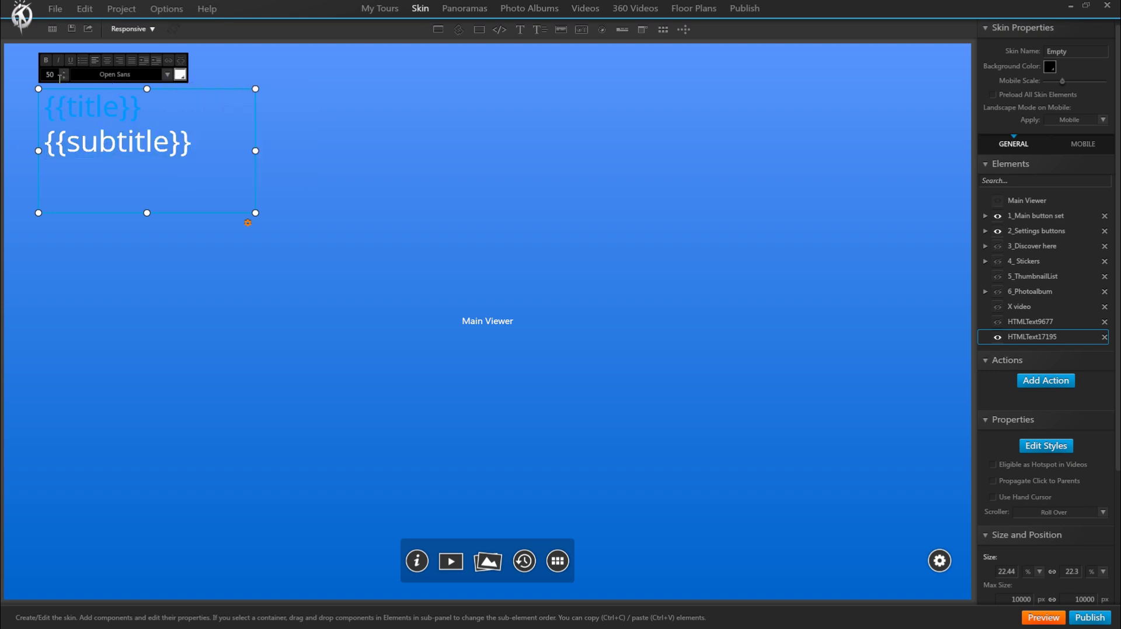
double_click(50, 75)
text(16)
key(Return)
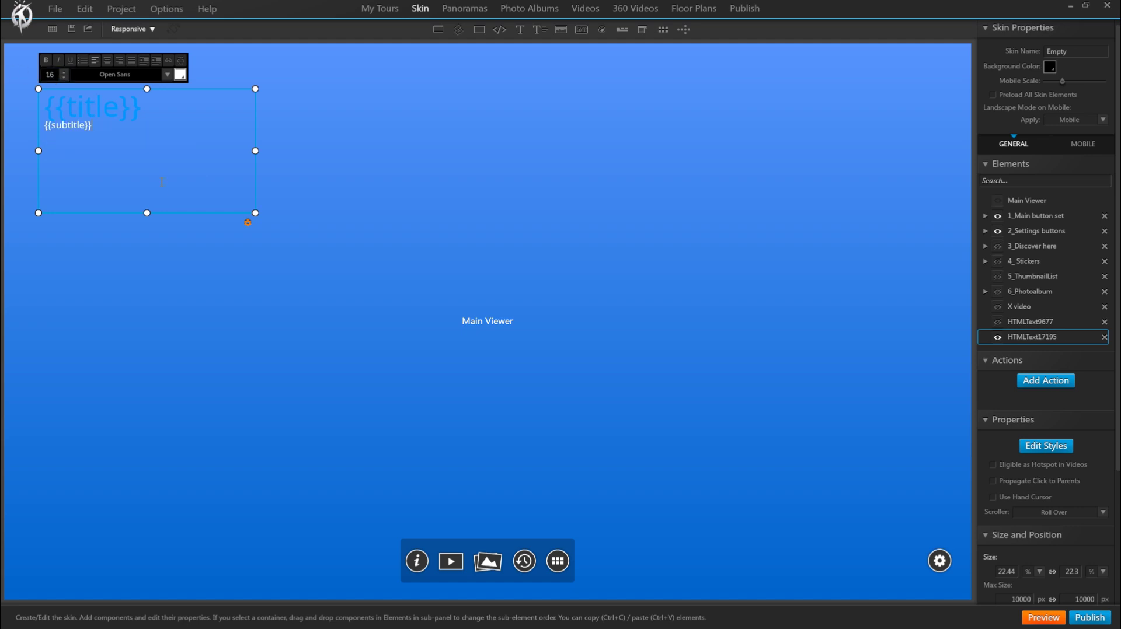
- Give the text box a black background at about 0.74 opacity
click(1039, 448)
click(400, 256)
click(400, 282)
drag(408, 272, 488, 270)
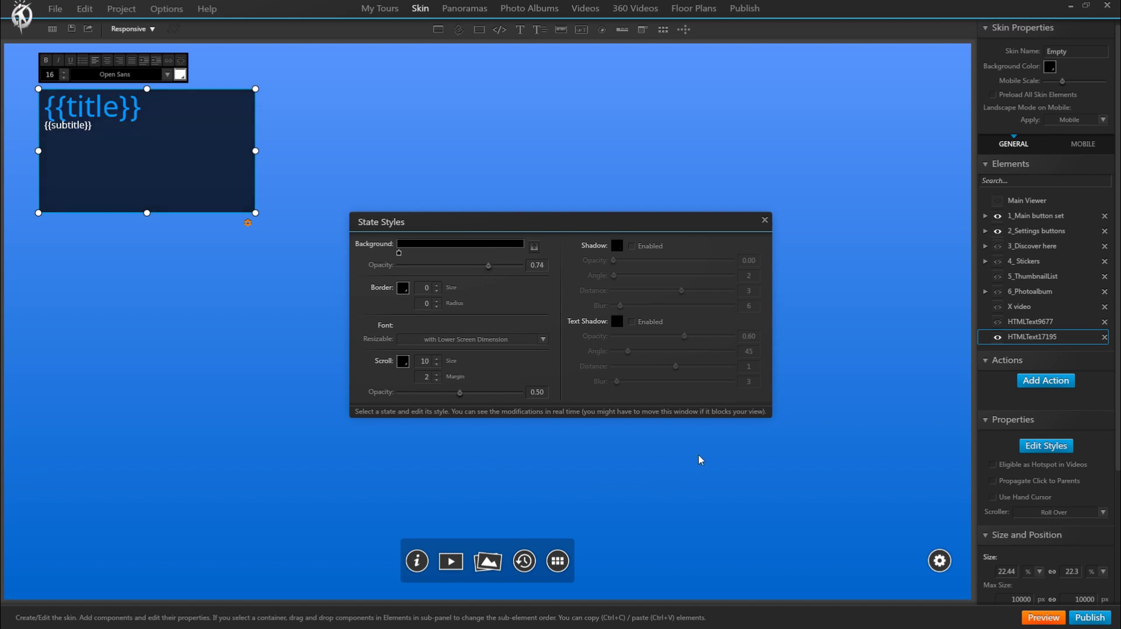
click(764, 220)
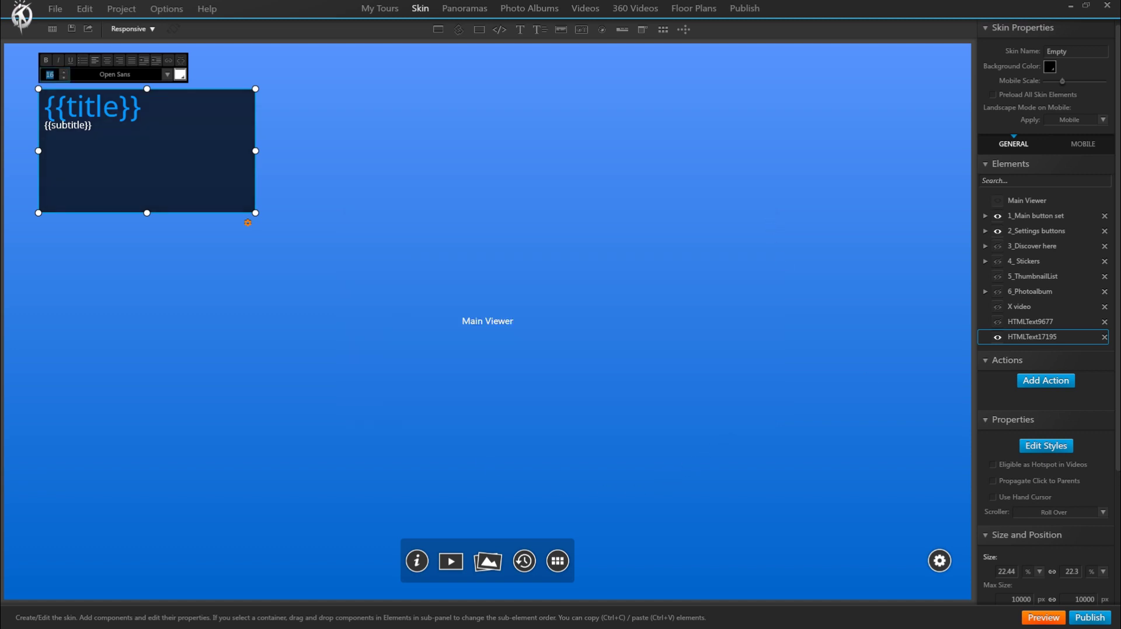
- Size the text box to 400 × 200 px
scroll(1051, 417, down, 3)
click(1039, 411)
click(1027, 424)
click(1102, 411)
click(1092, 425)
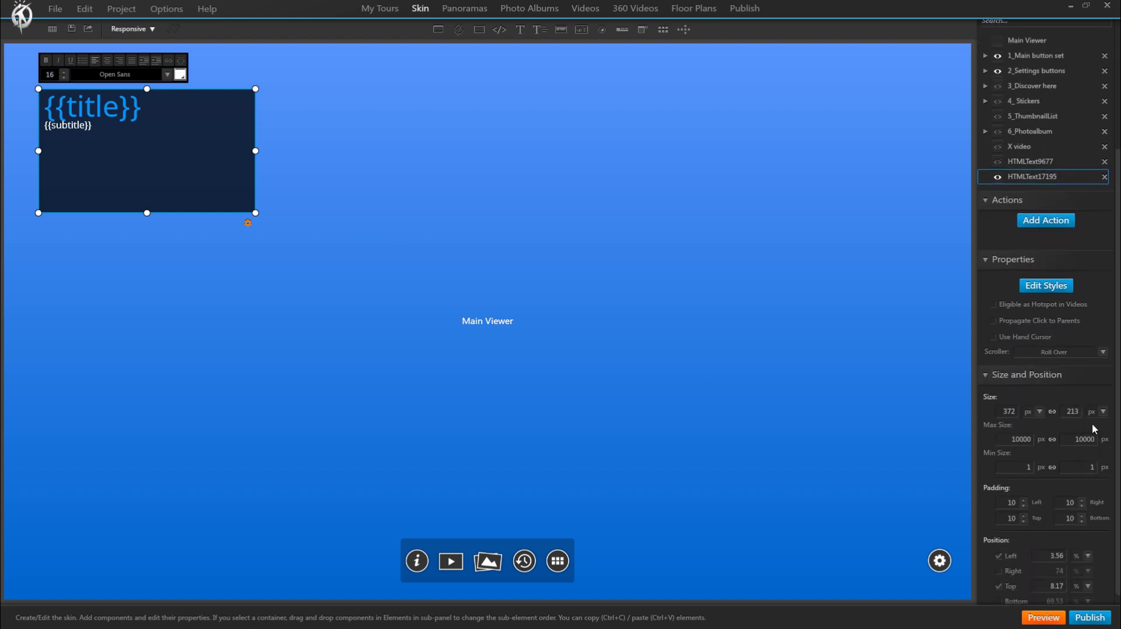
double_click(1008, 412)
text(400)
key(Tab)
text(20)
key(Return)
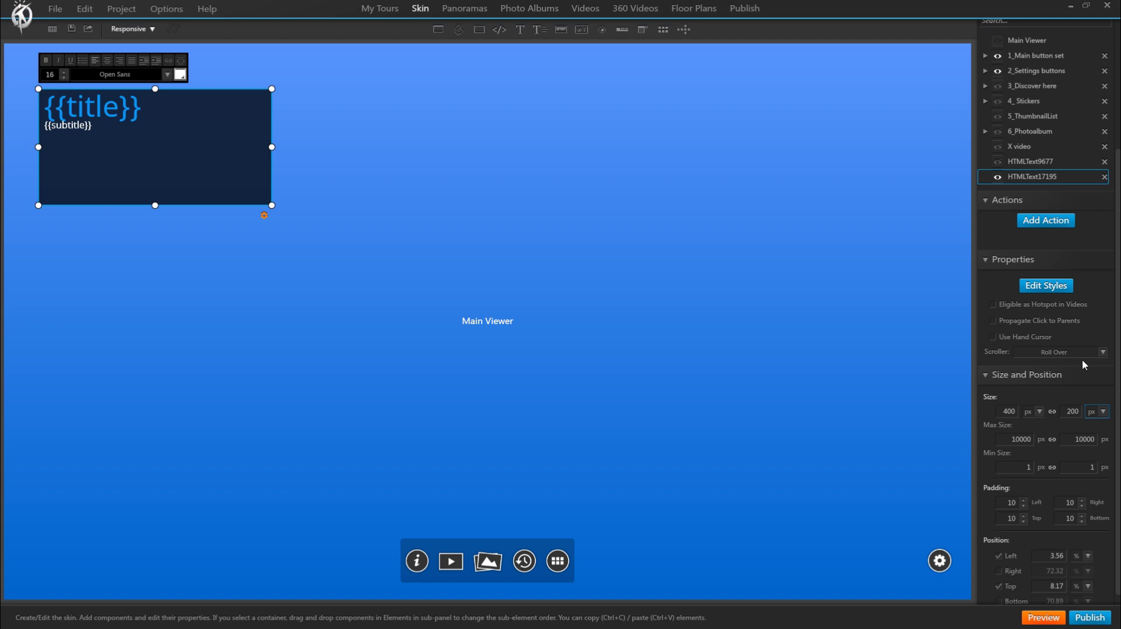
- Set the text box padding to 20 px left and right and 15 px top
double_click(1006, 503)
text(20)
key(Tab)
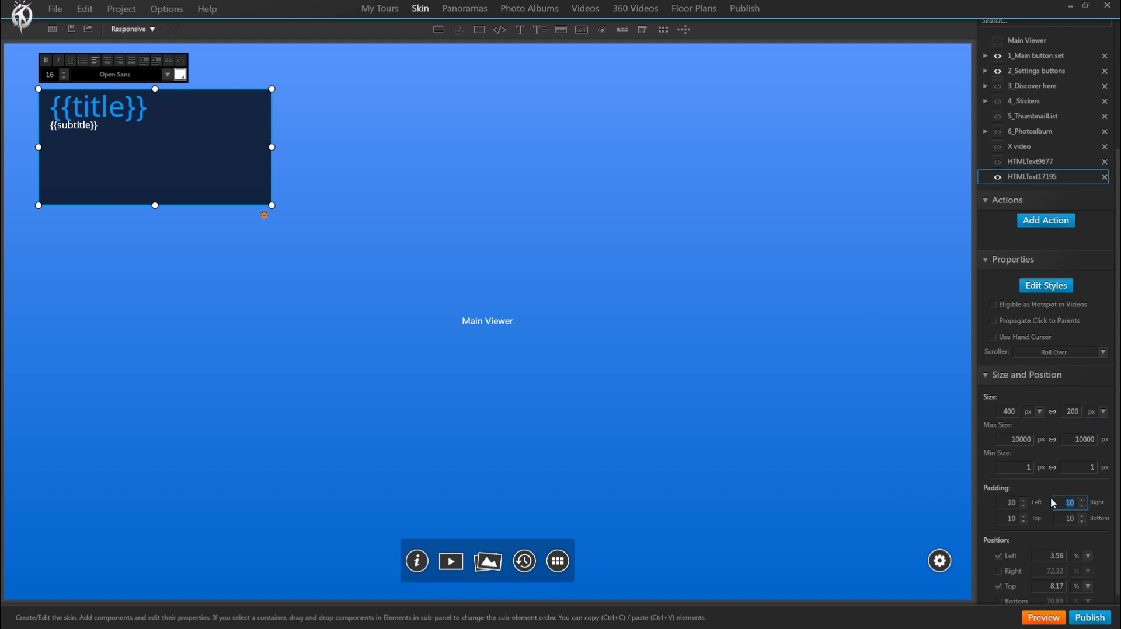
text(20)
key(Tab)
text(15)
key(Tab)
key(Tab)
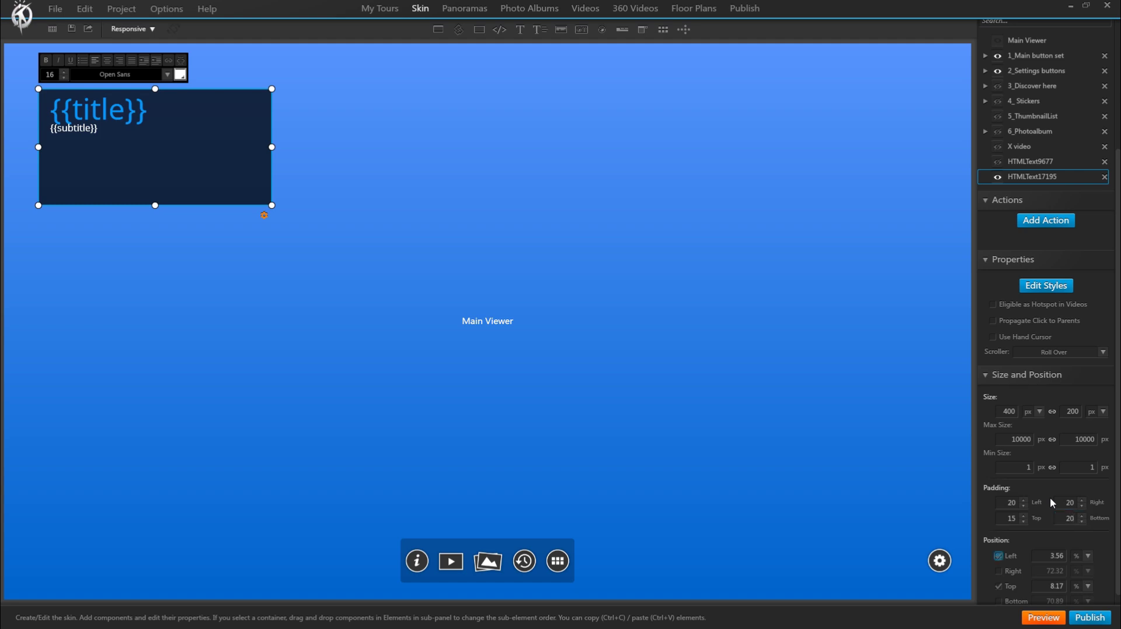
- Position the text box 30 px from the left and 30 px from the top
click(1087, 556)
click(1077, 570)
text(30)
key(Return)
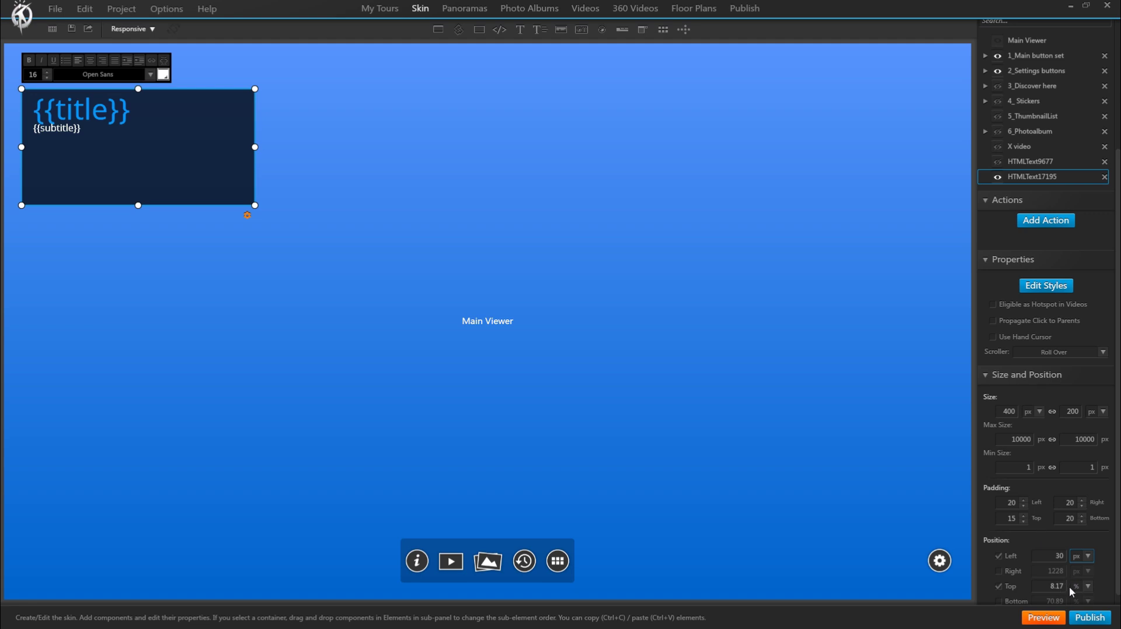
click(1087, 587)
click(1076, 599)
text(30)
key(Return)
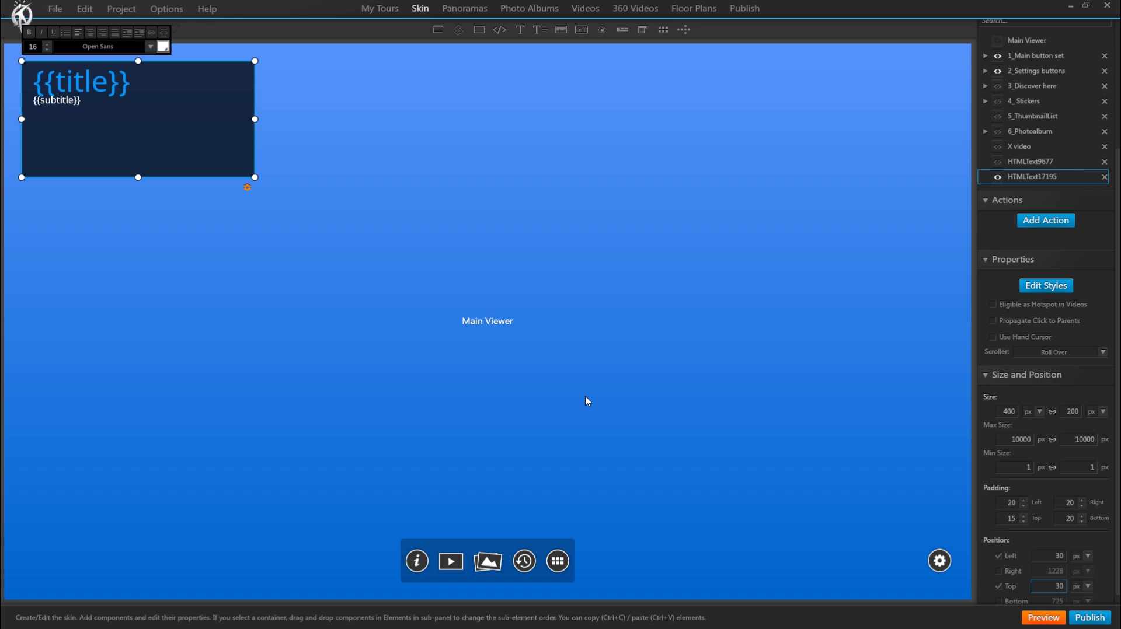
- Preview the tour, moving from Terrasse through the Hallway into the Living Room
click(1053, 621)
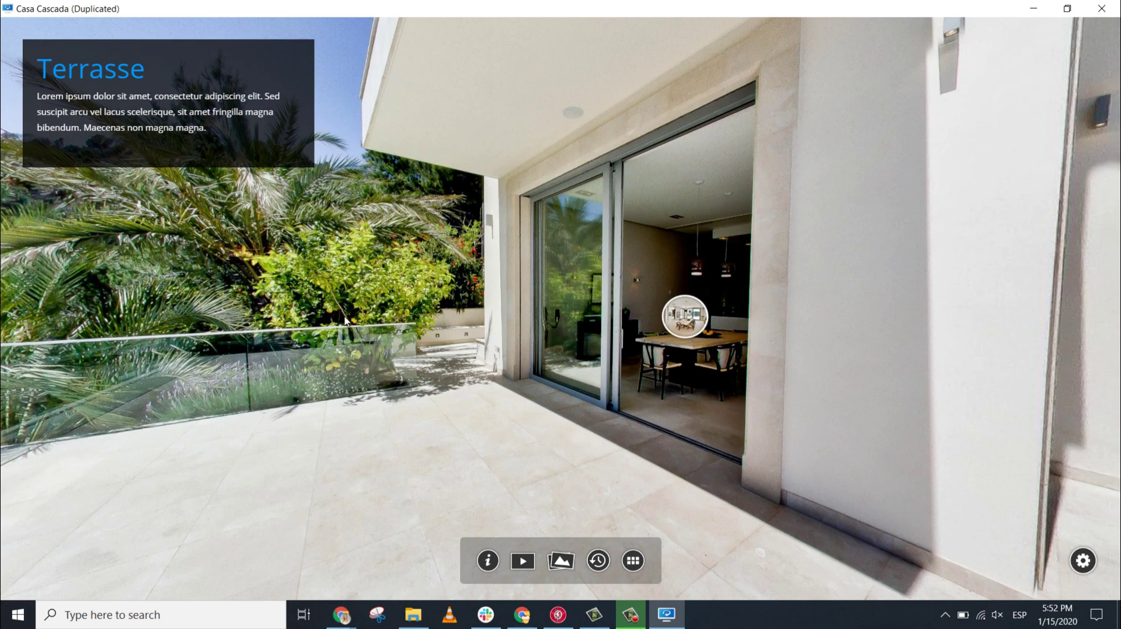
drag(356, 323, 431, 330)
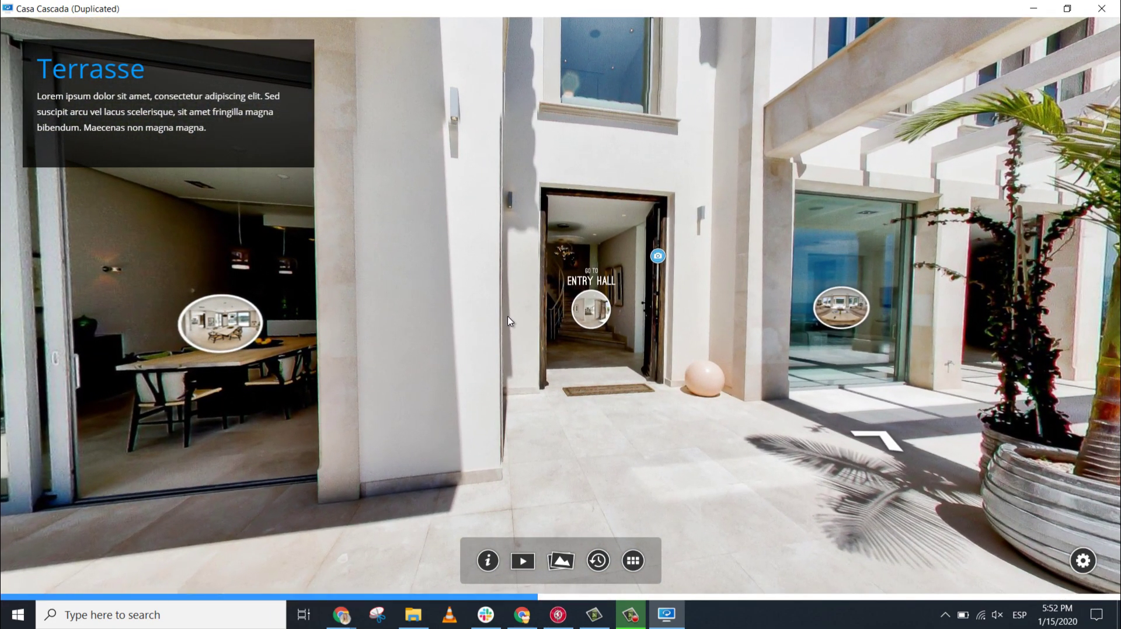
click(590, 317)
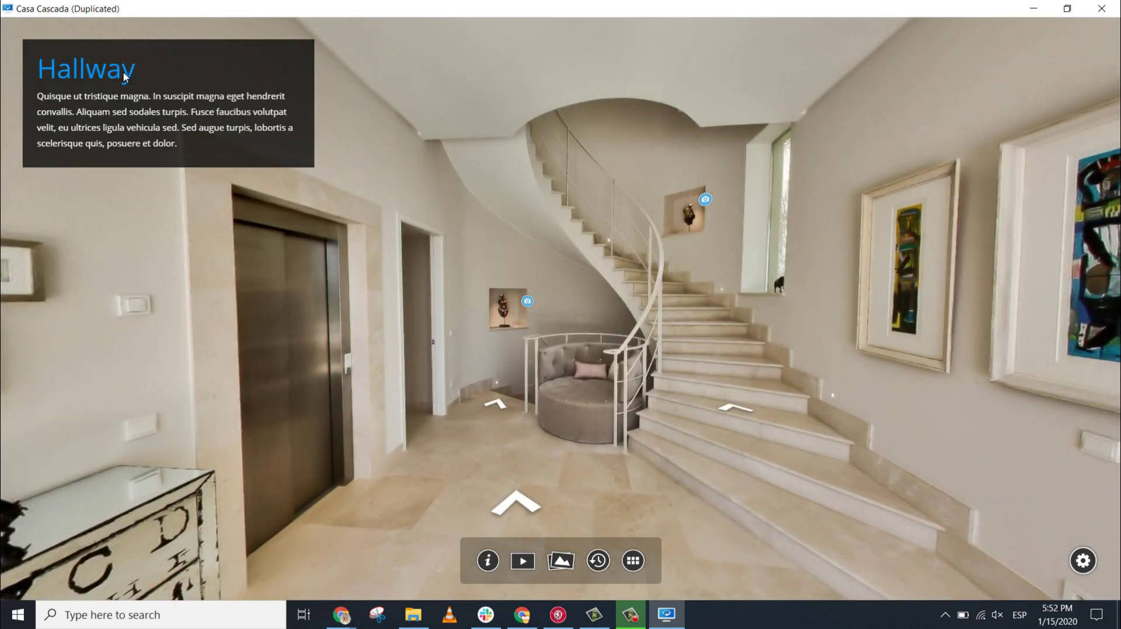
drag(353, 341, 530, 347)
click(602, 330)
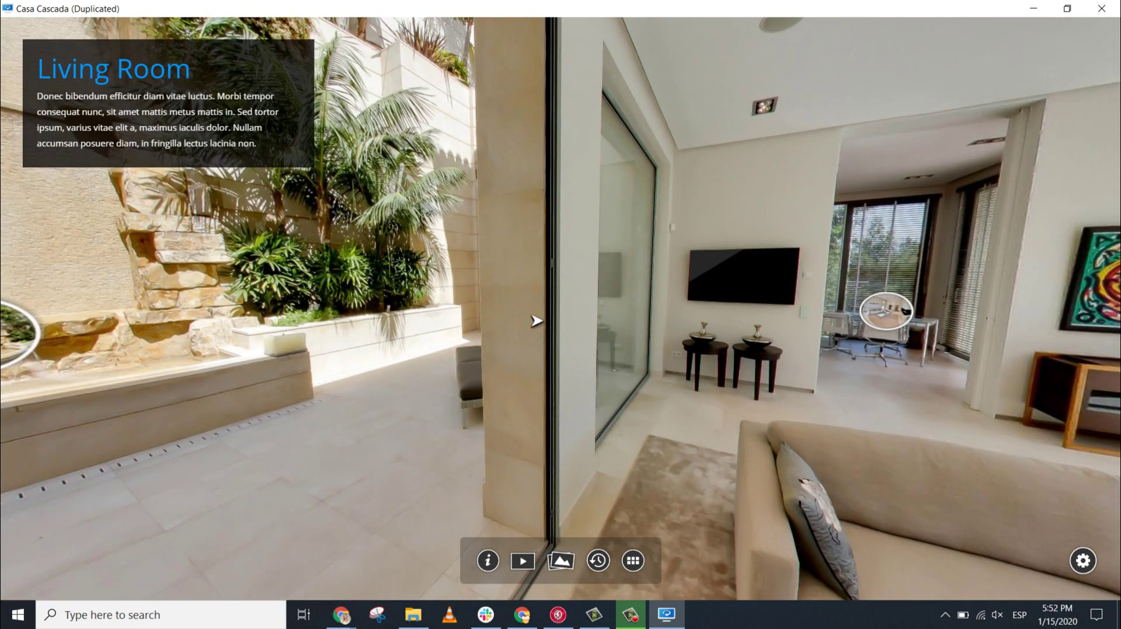
drag(541, 320, 566, 317)
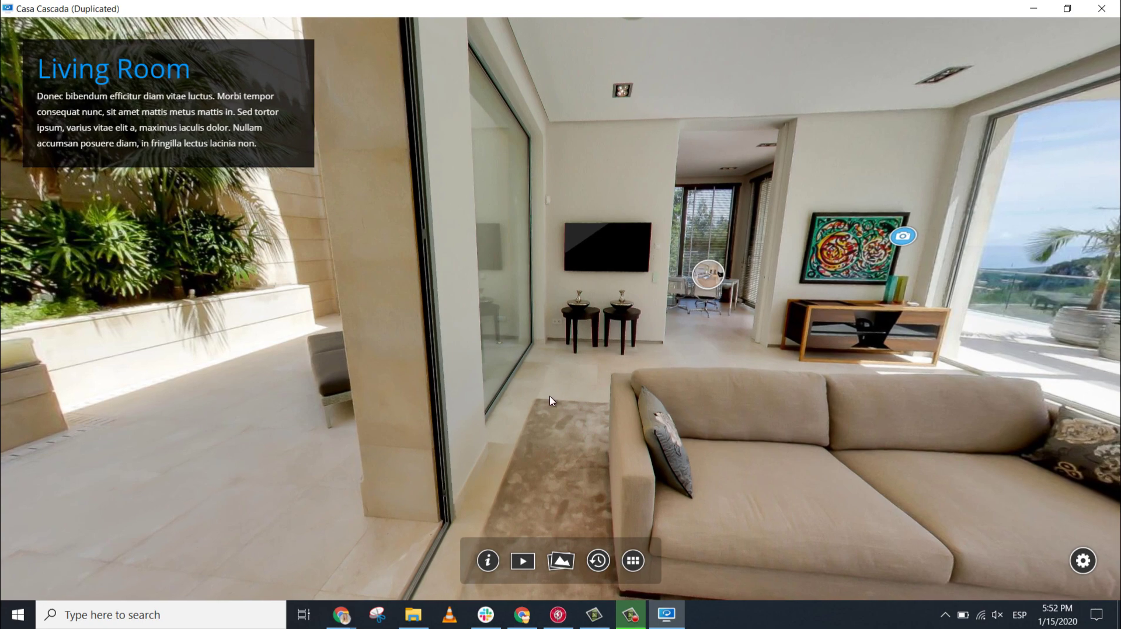
drag(550, 400, 636, 387)
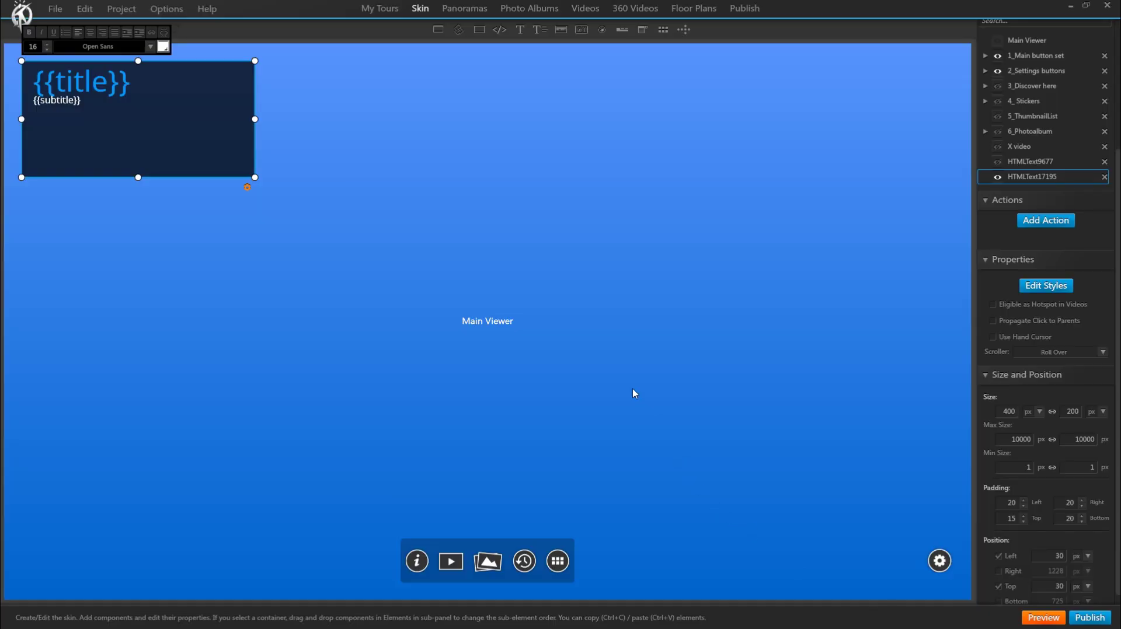
click(467, 9)
click(65, 87)
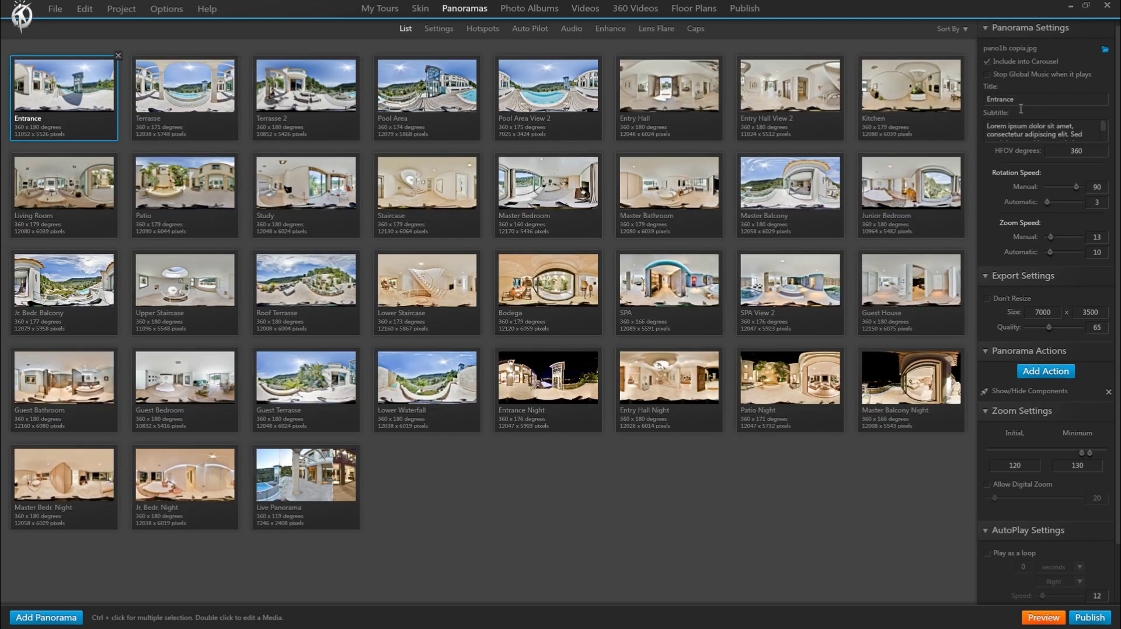
click(534, 9)
click(105, 81)
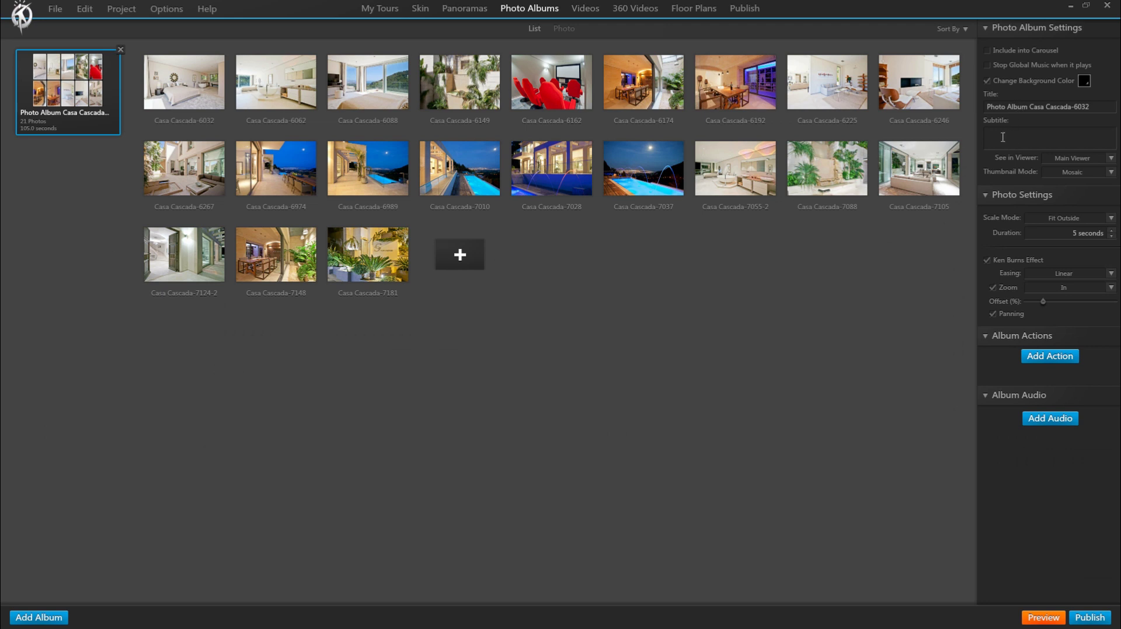
click(585, 9)
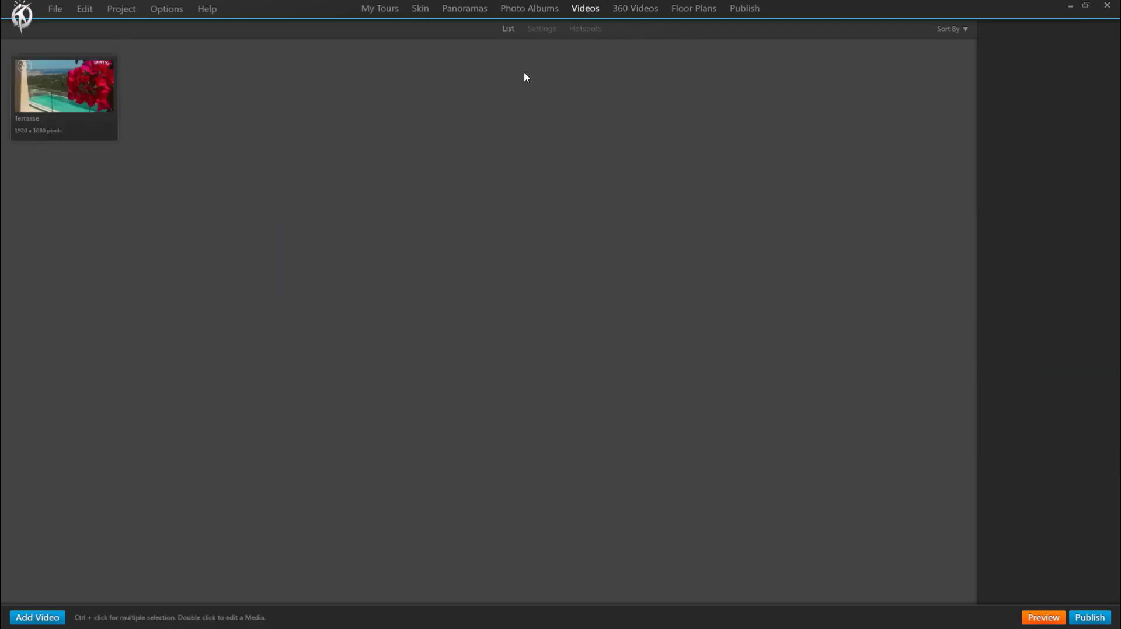
click(58, 84)
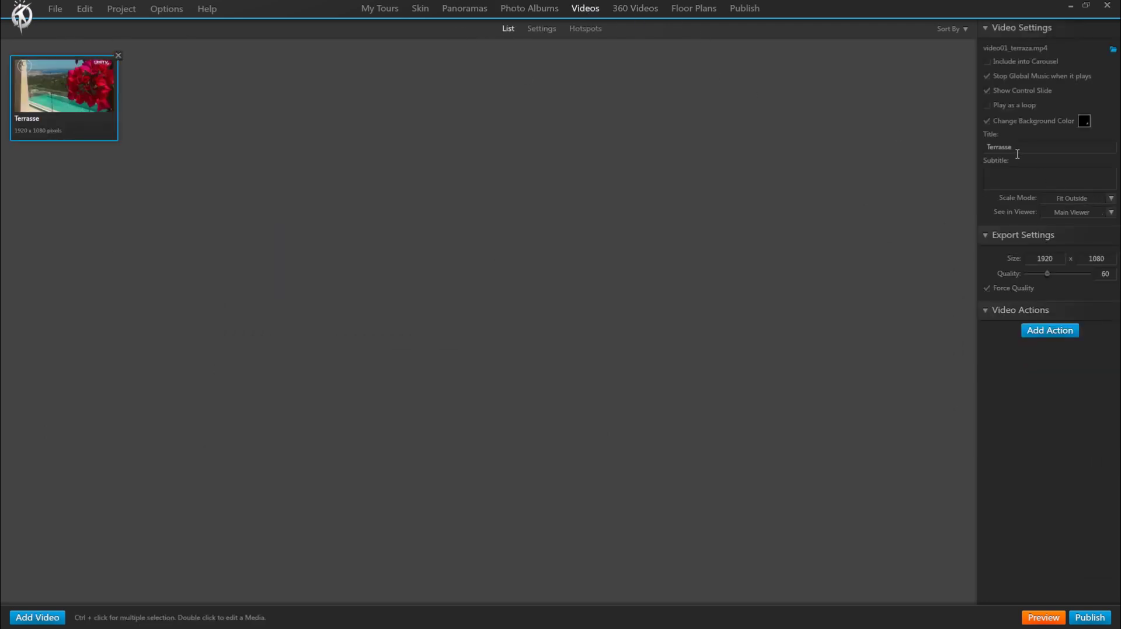
click(420, 8)
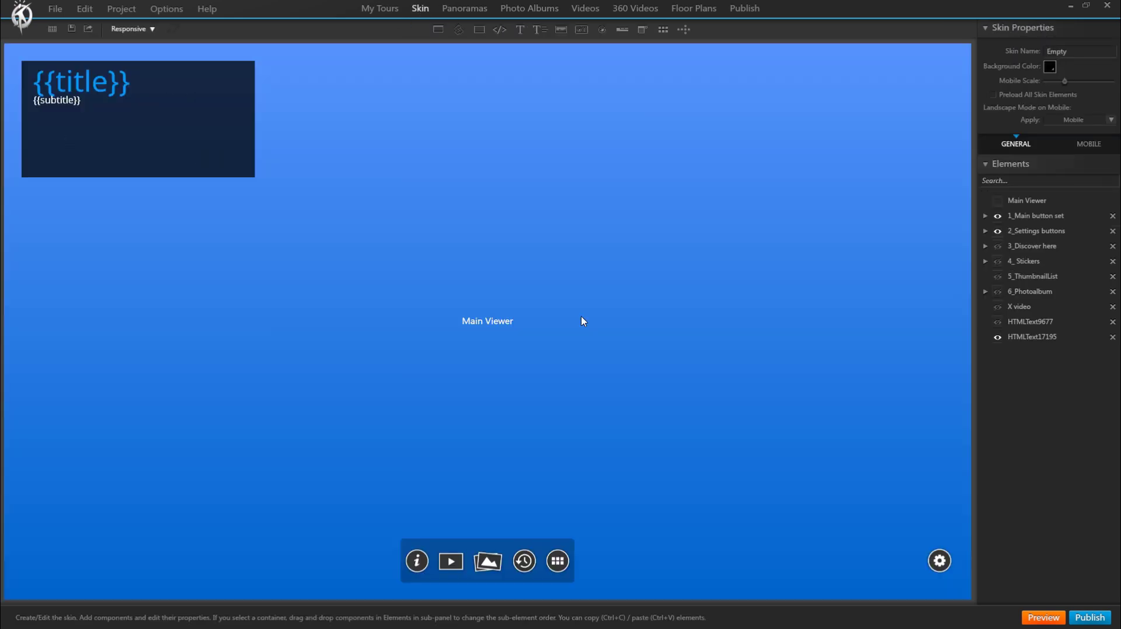